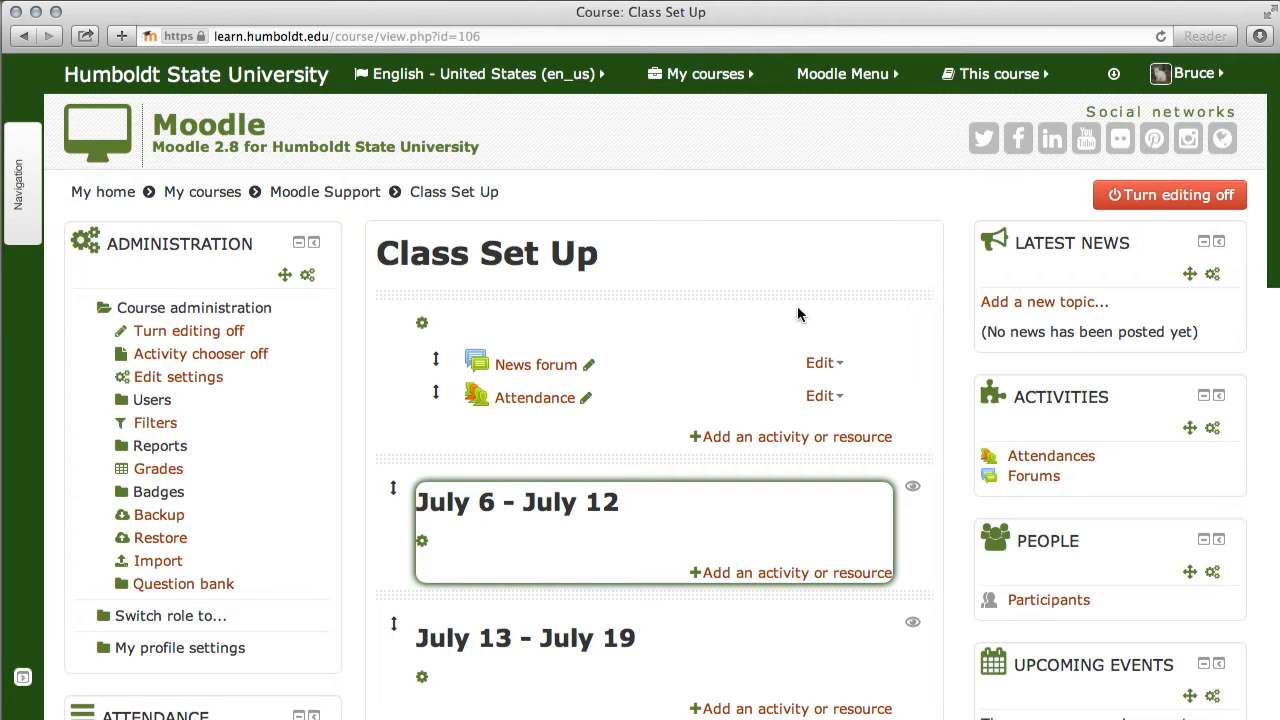
- Open the settings of the Class Set Up course and expand the Groups section
scroll(795, 310, down, 2)
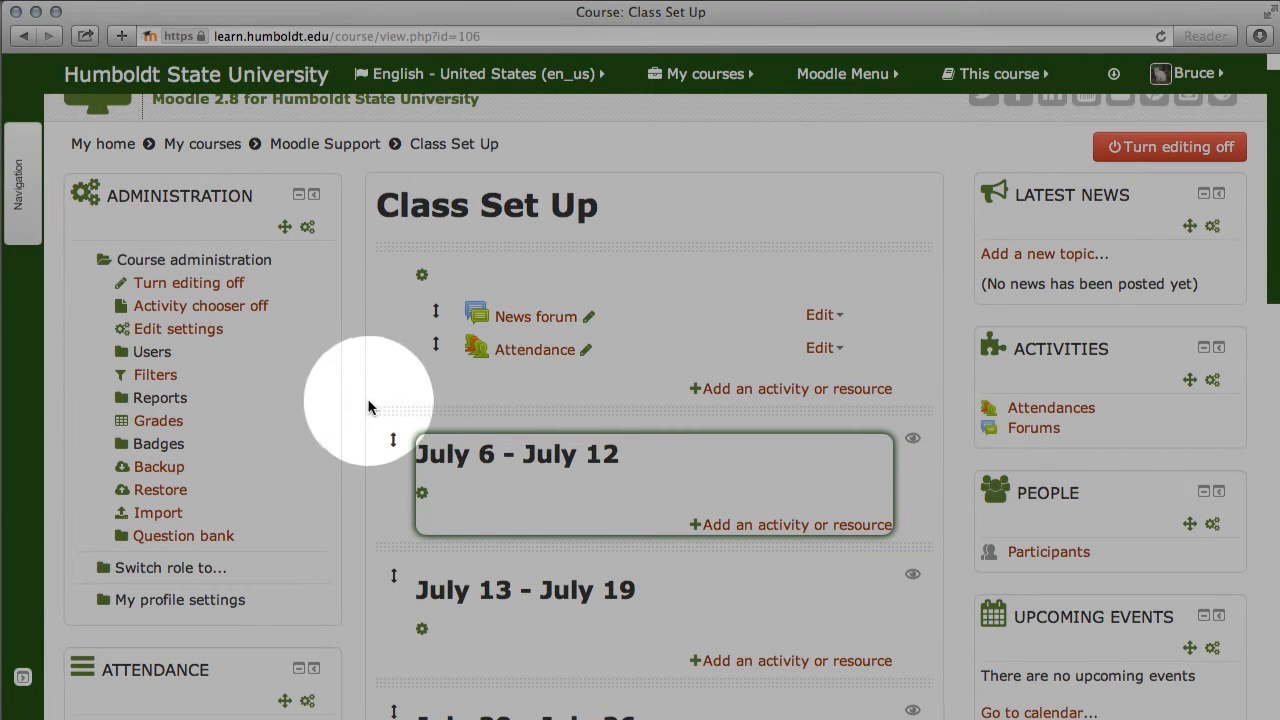
click(207, 331)
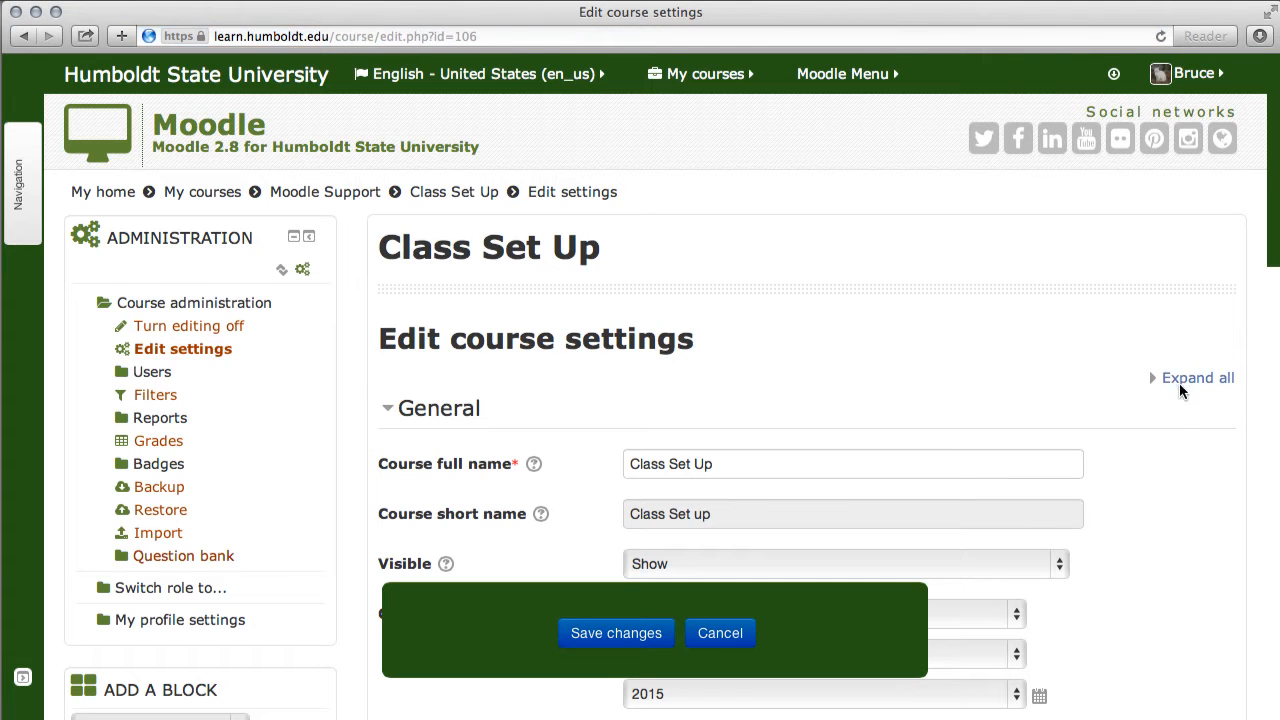
scroll(1171, 412, down, 9)
scroll(1165, 418, down, 10)
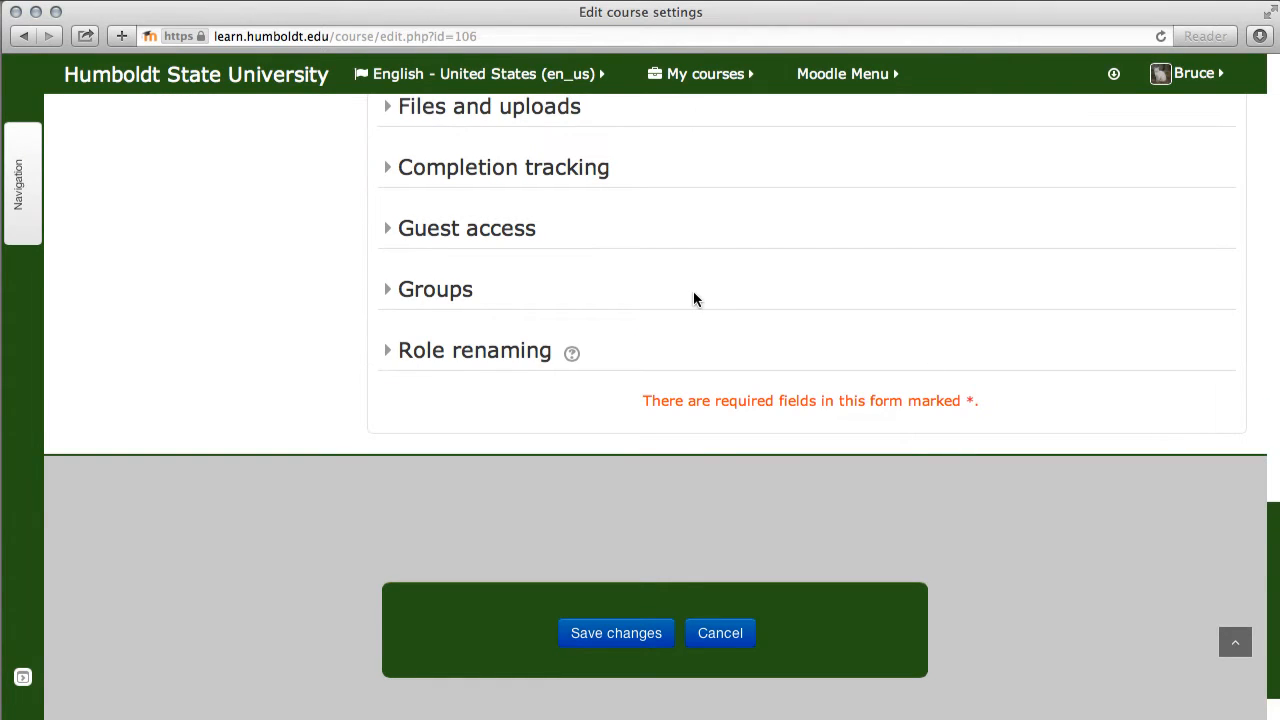
click(459, 298)
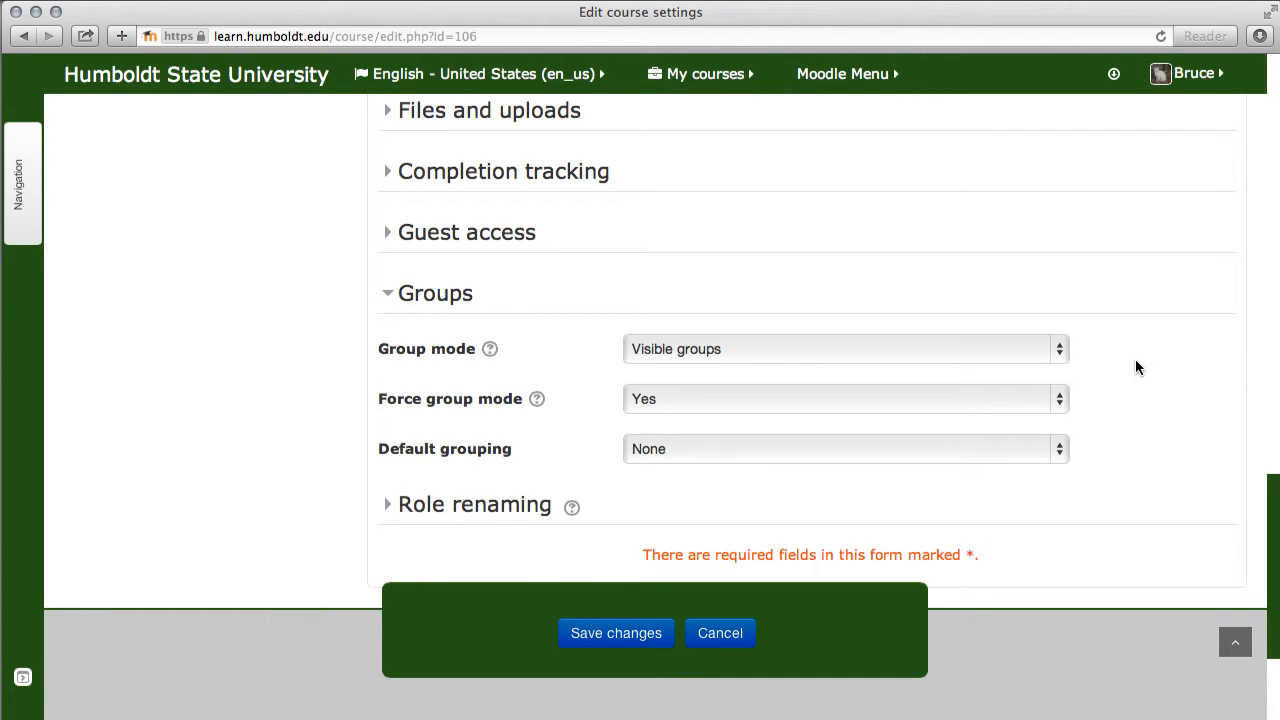
- Set the course's group mode to Visible groups with force group mode set to Yes, and save the settings
click(1062, 349)
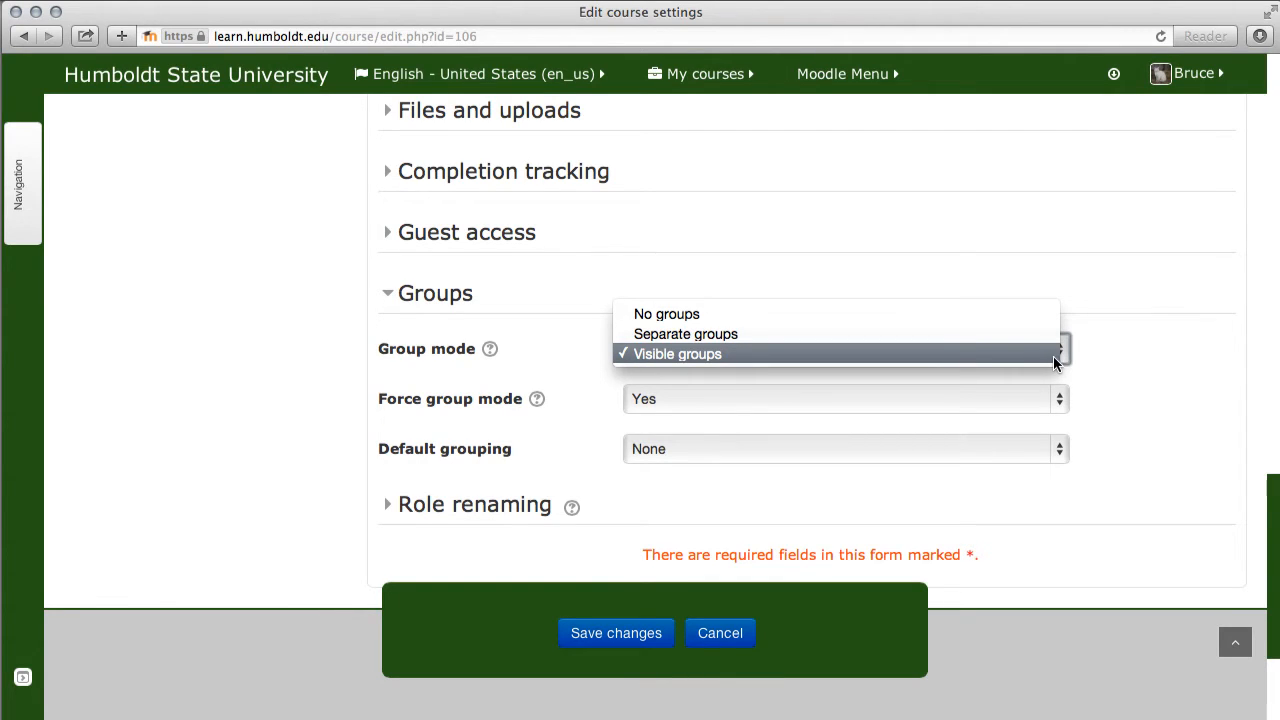
click(1046, 355)
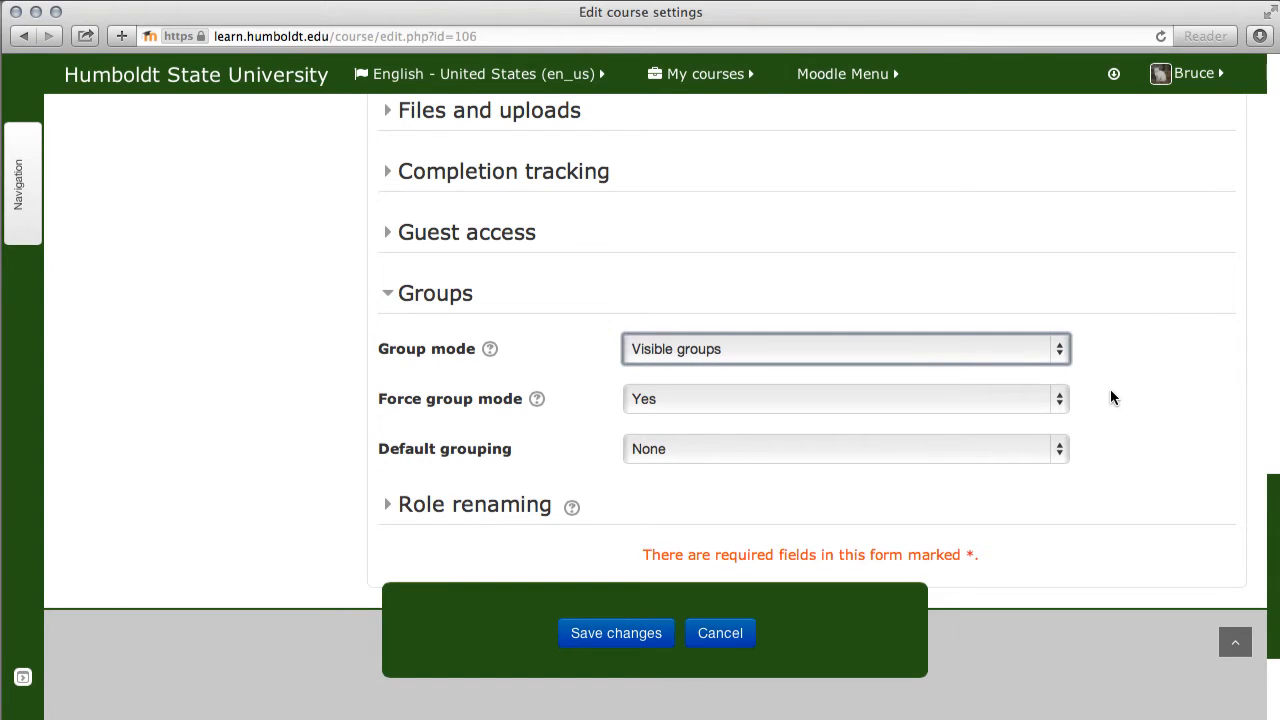
scroll(1113, 398, down, 2)
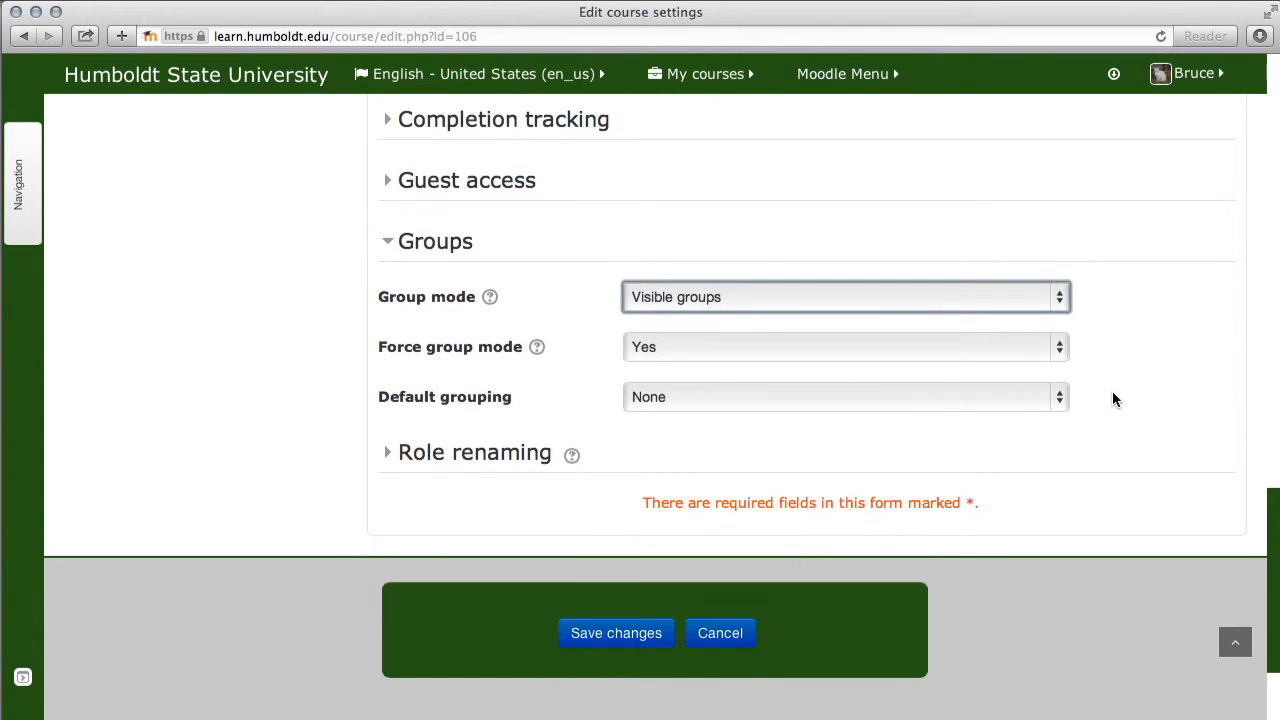
click(1063, 352)
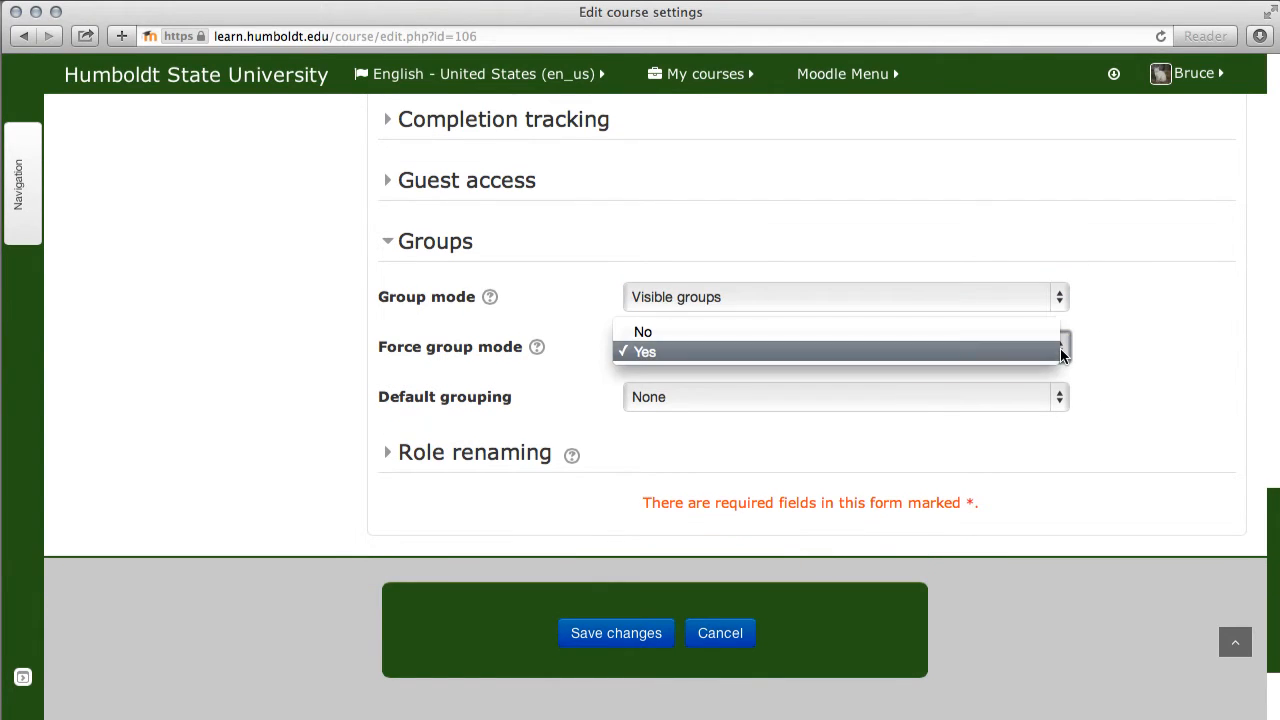
click(1063, 352)
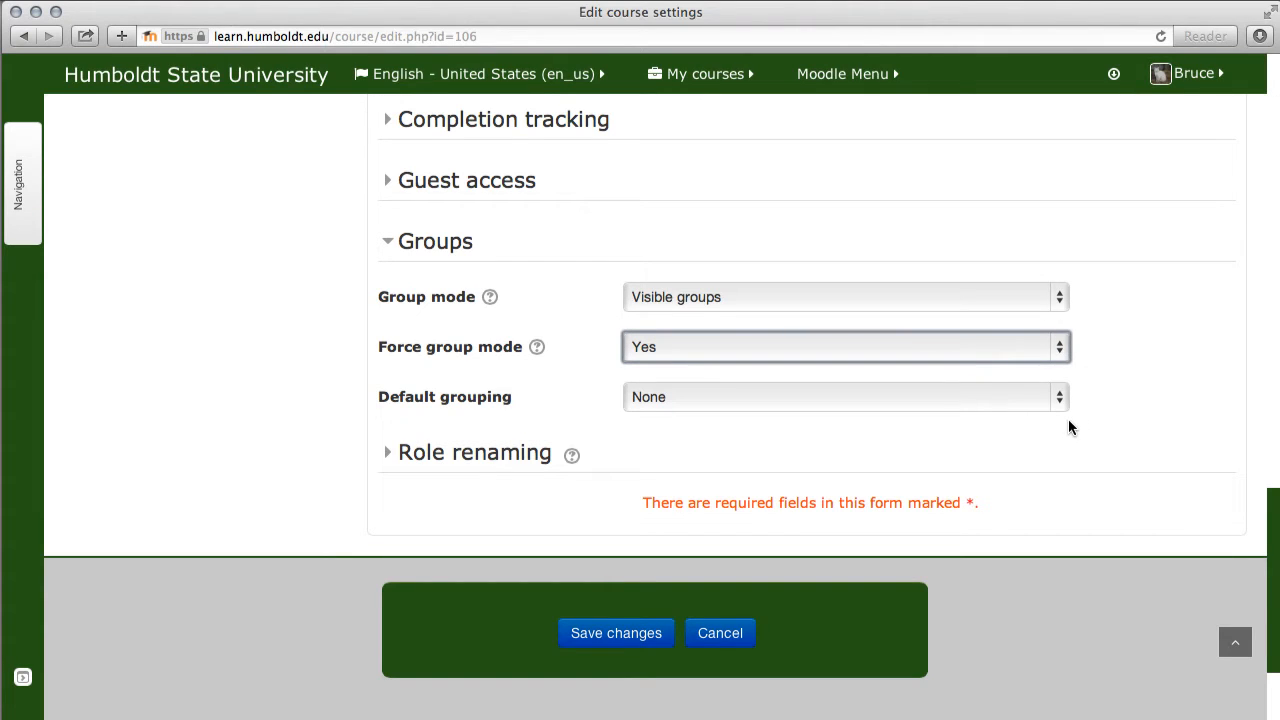
click(612, 630)
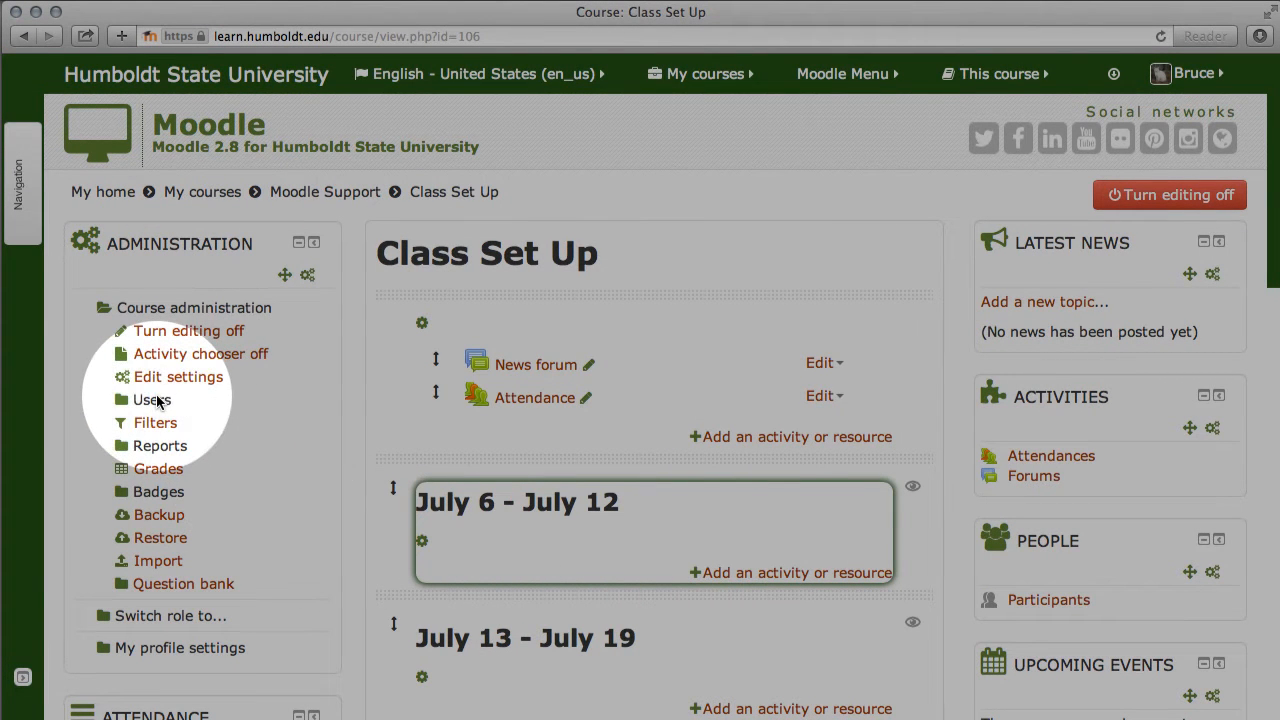
- Open the Groups management page among the course's user administration options
click(152, 400)
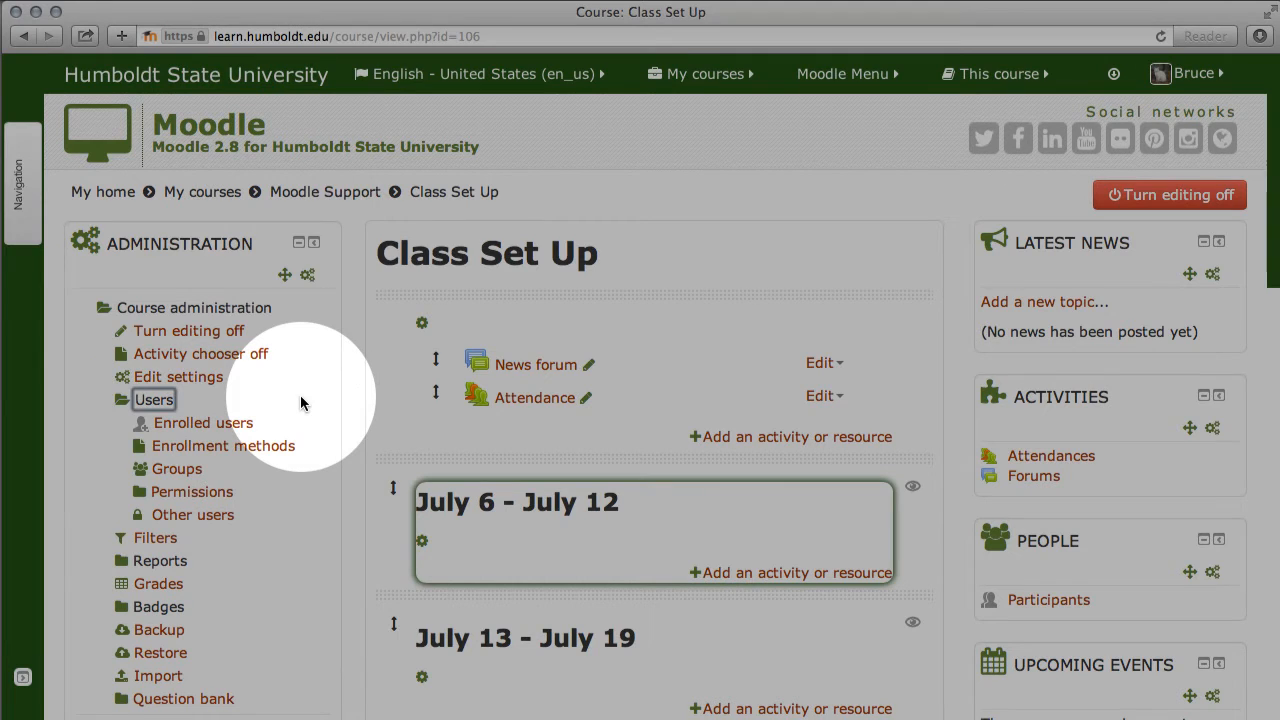
click(179, 471)
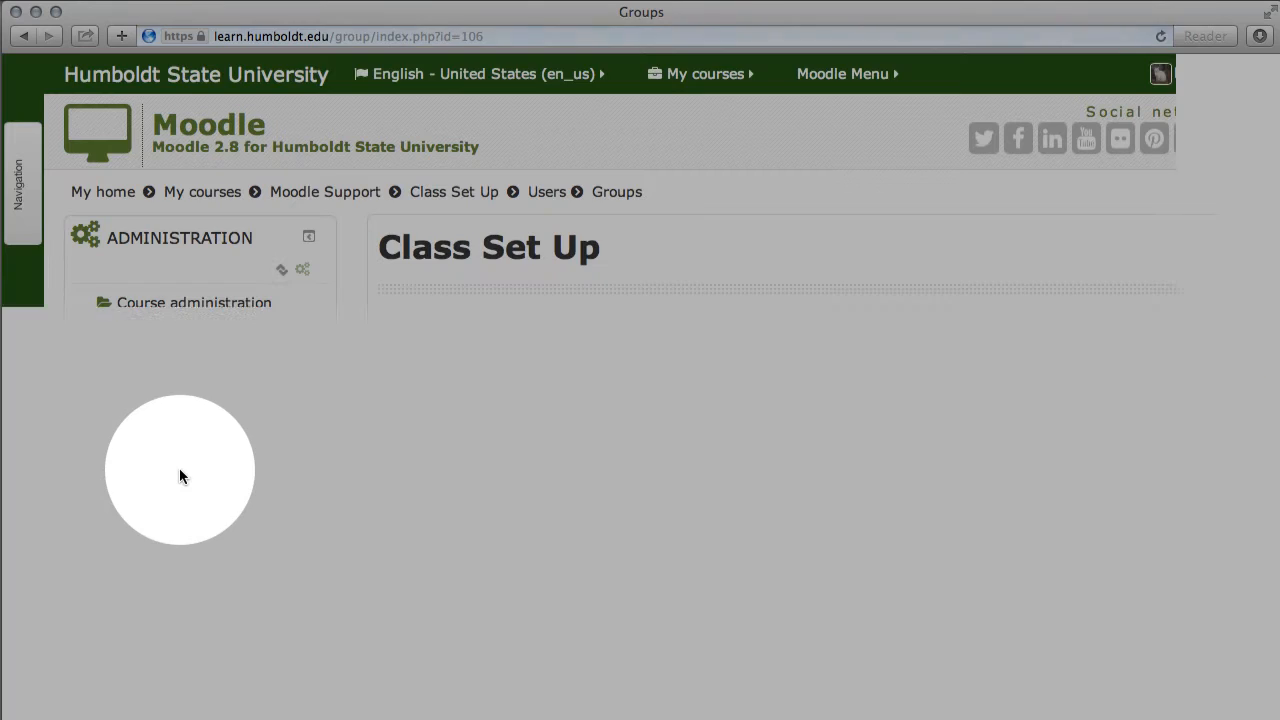
scroll(1232, 495, down, 2)
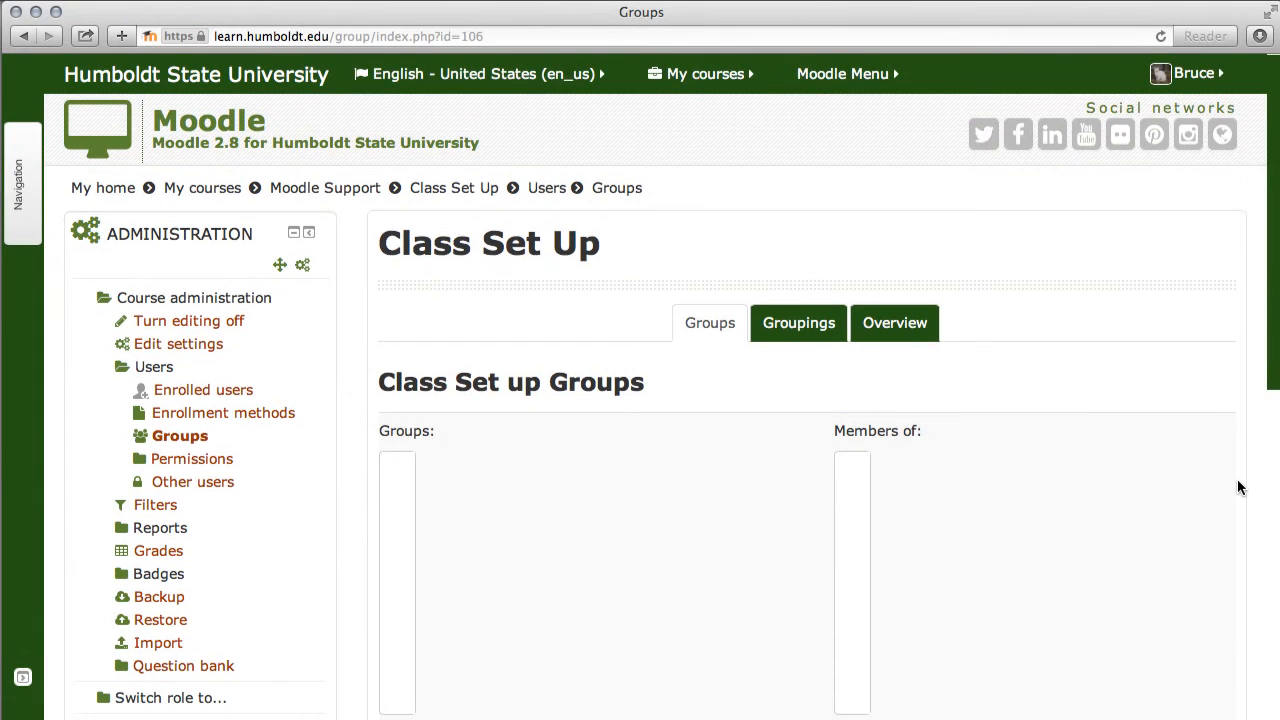
scroll(1238, 487, down, 2)
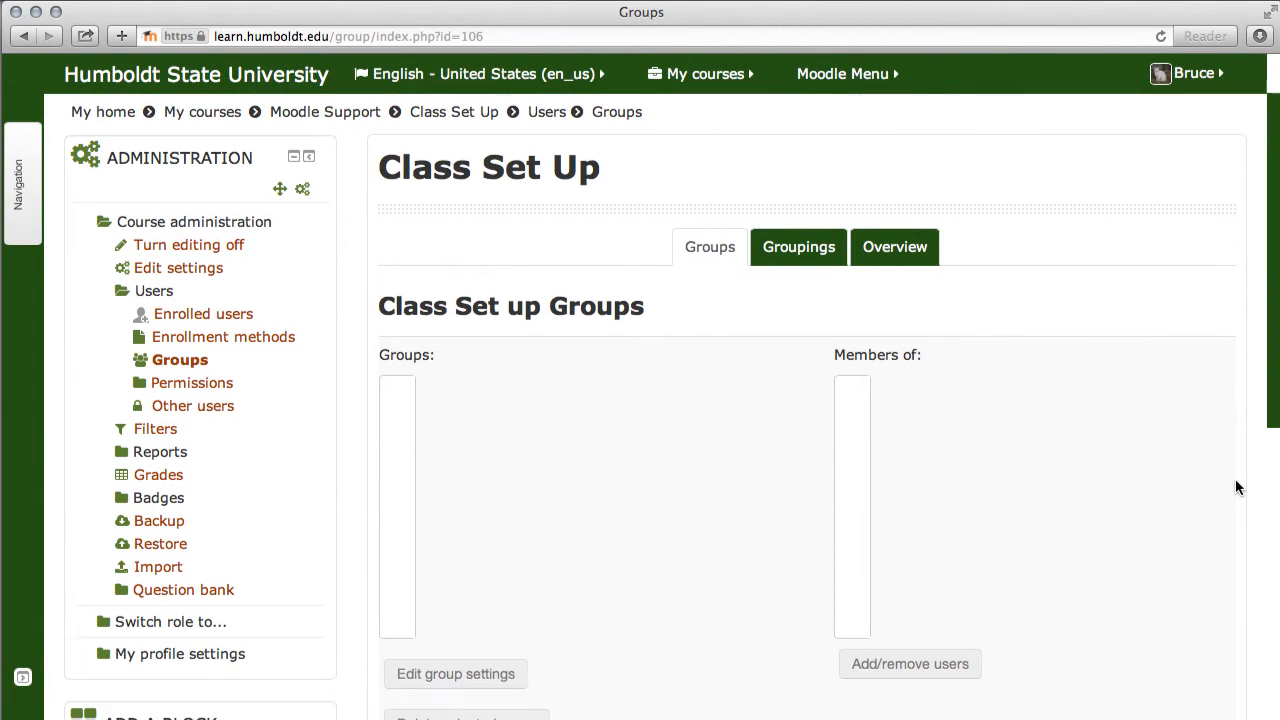
scroll(1237, 487, down, 1)
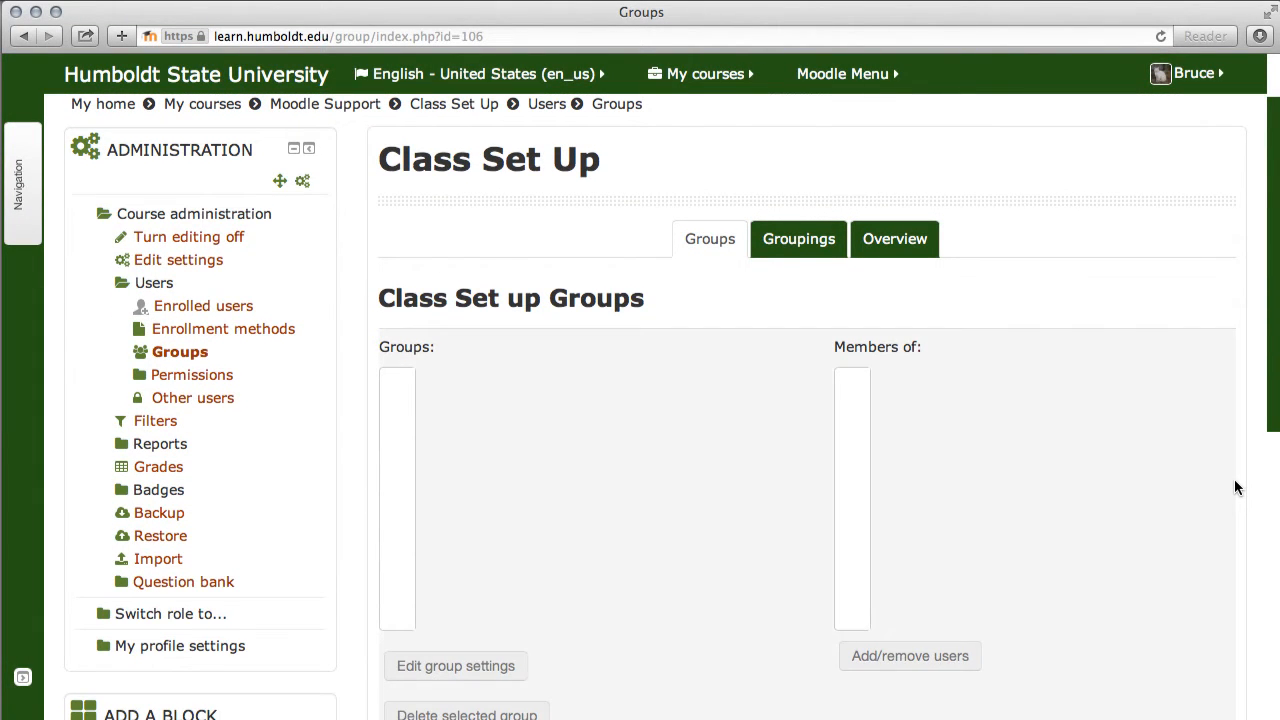
scroll(1237, 487, down, 6)
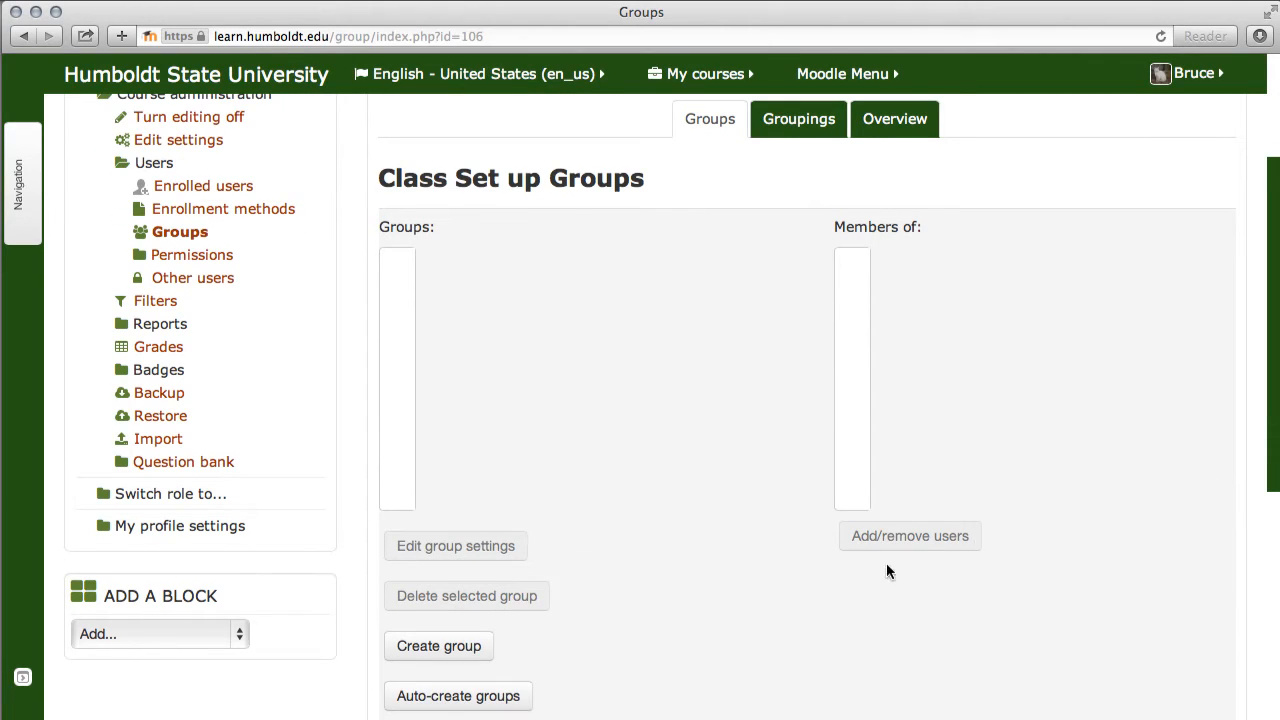
- Create a group named Lab, leaving the description and enrollment key empty, and save it
click(459, 645)
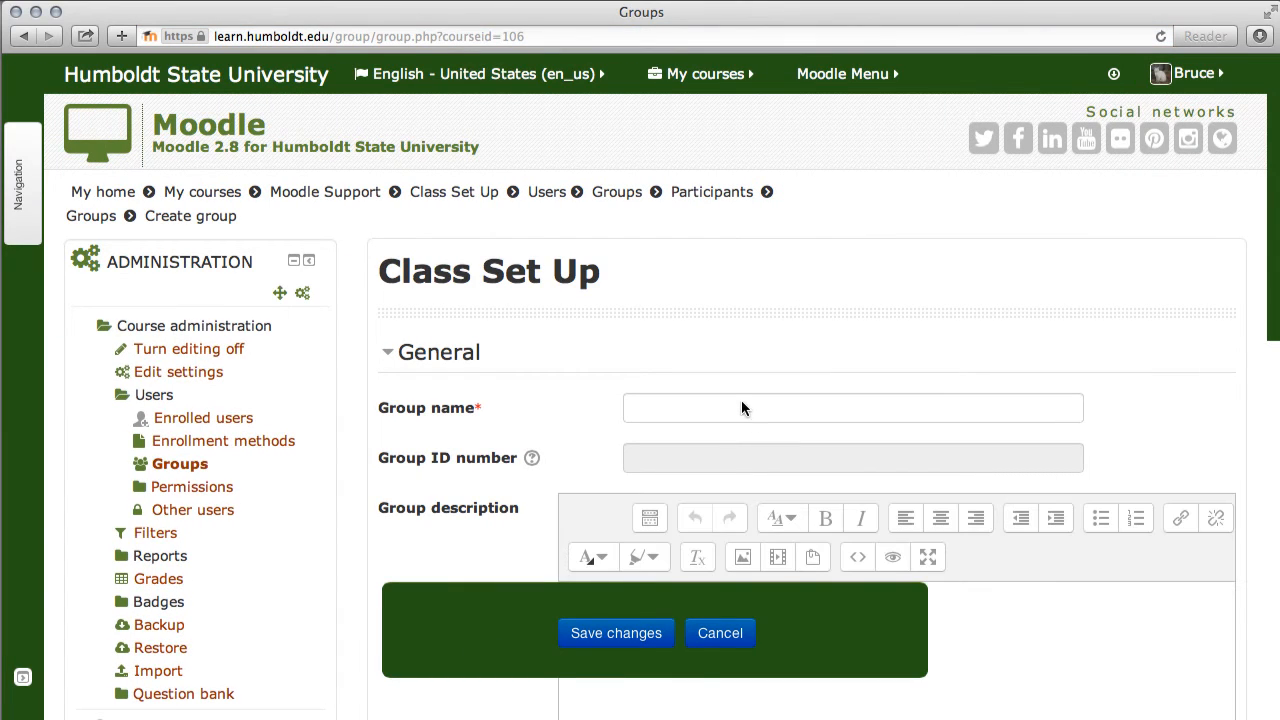
click(740, 406)
text(L)
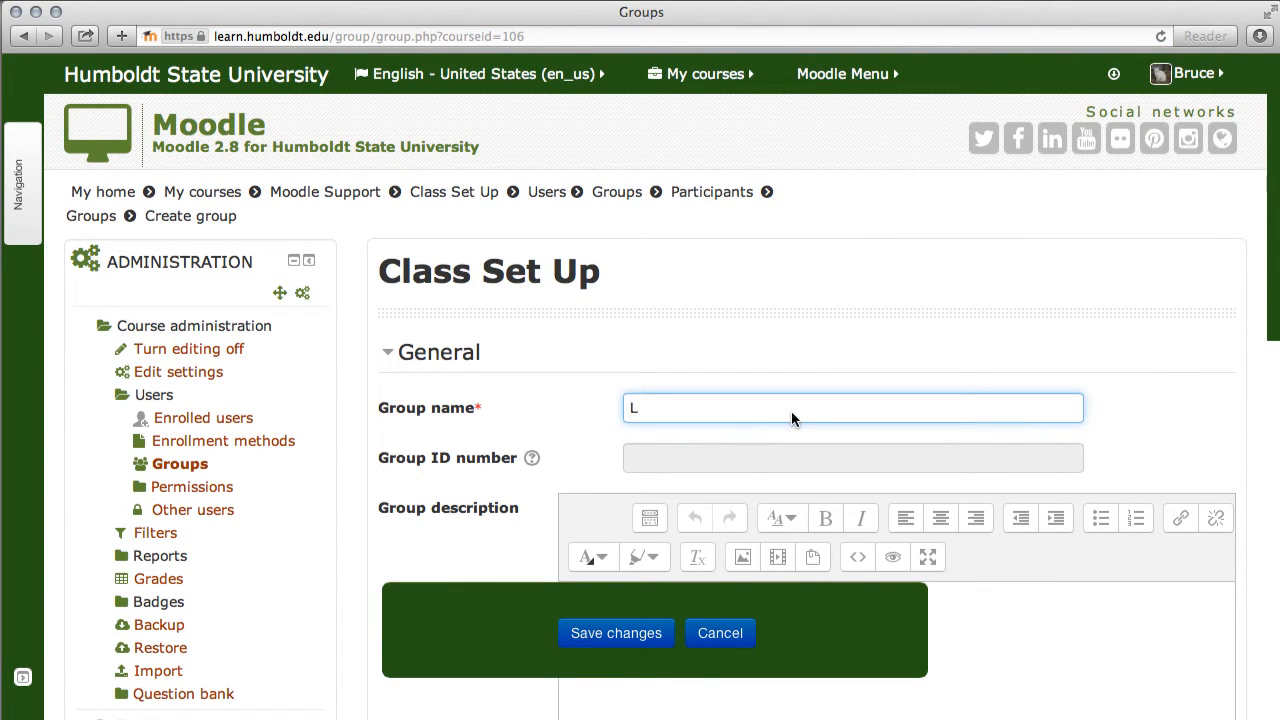
text(ab)
scroll(879, 450, down, 3)
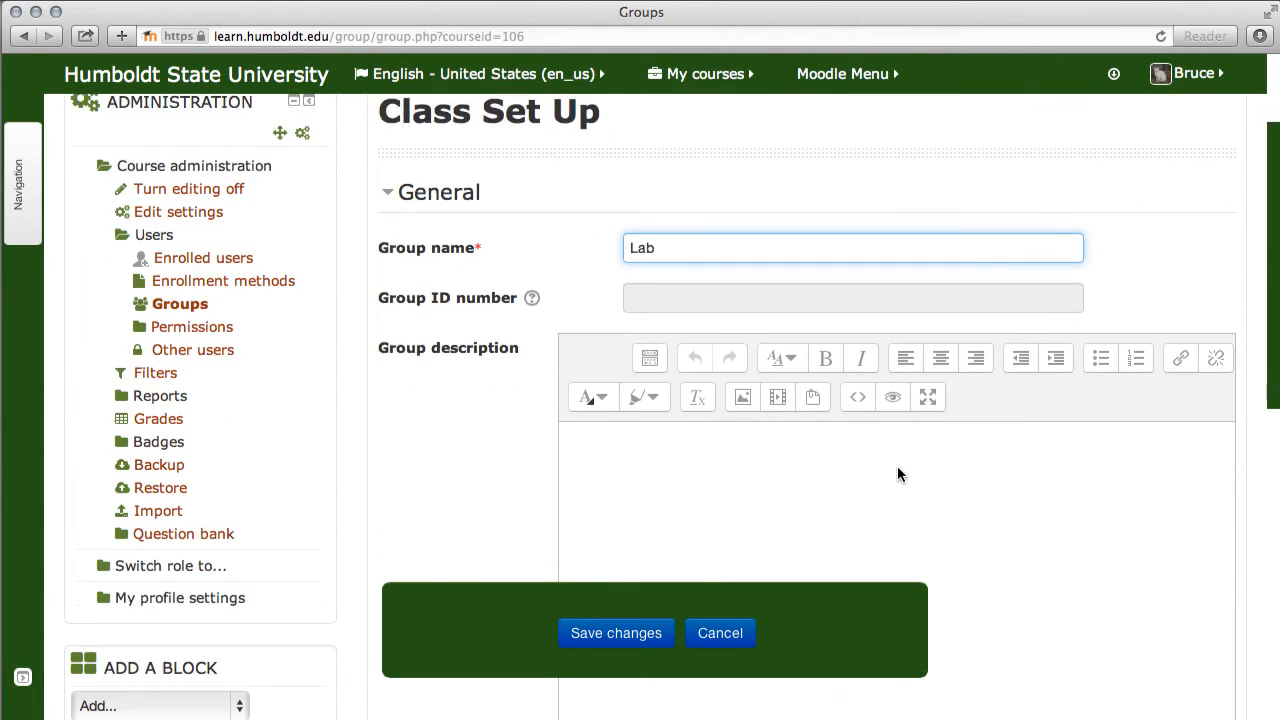
scroll(898, 474, down, 1)
scroll(895, 473, down, 1)
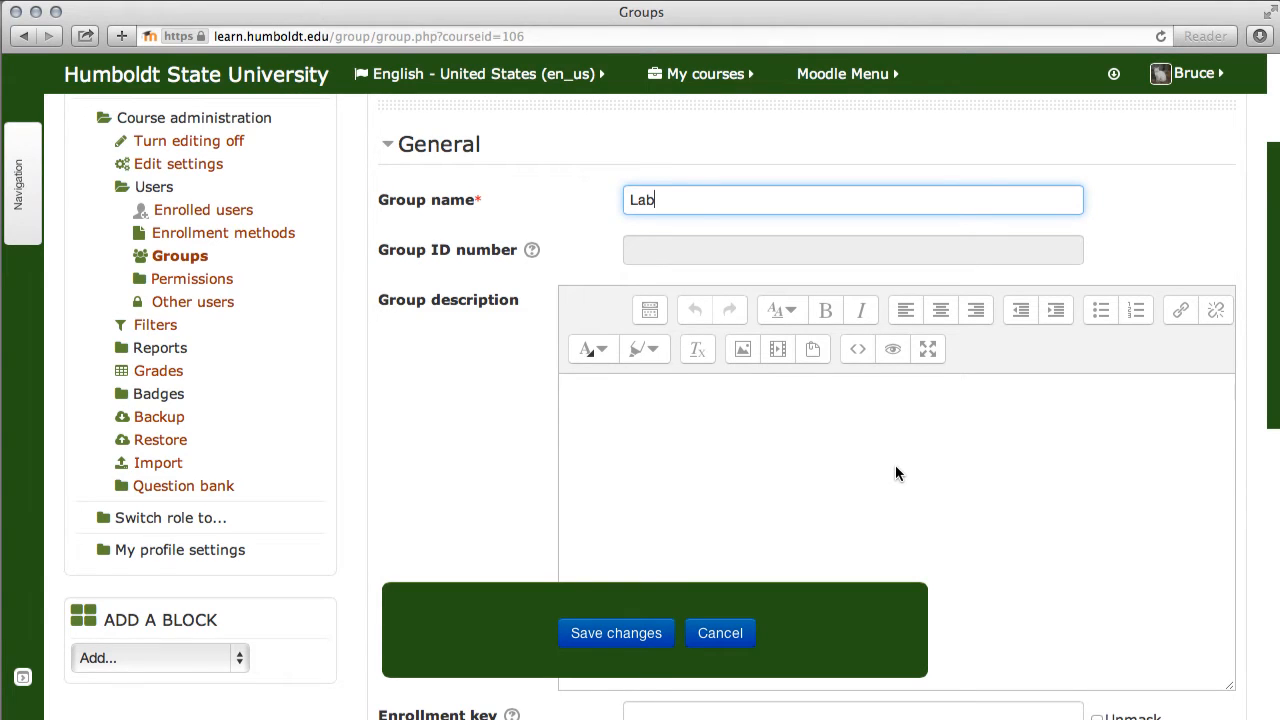
scroll(895, 473, down, 4)
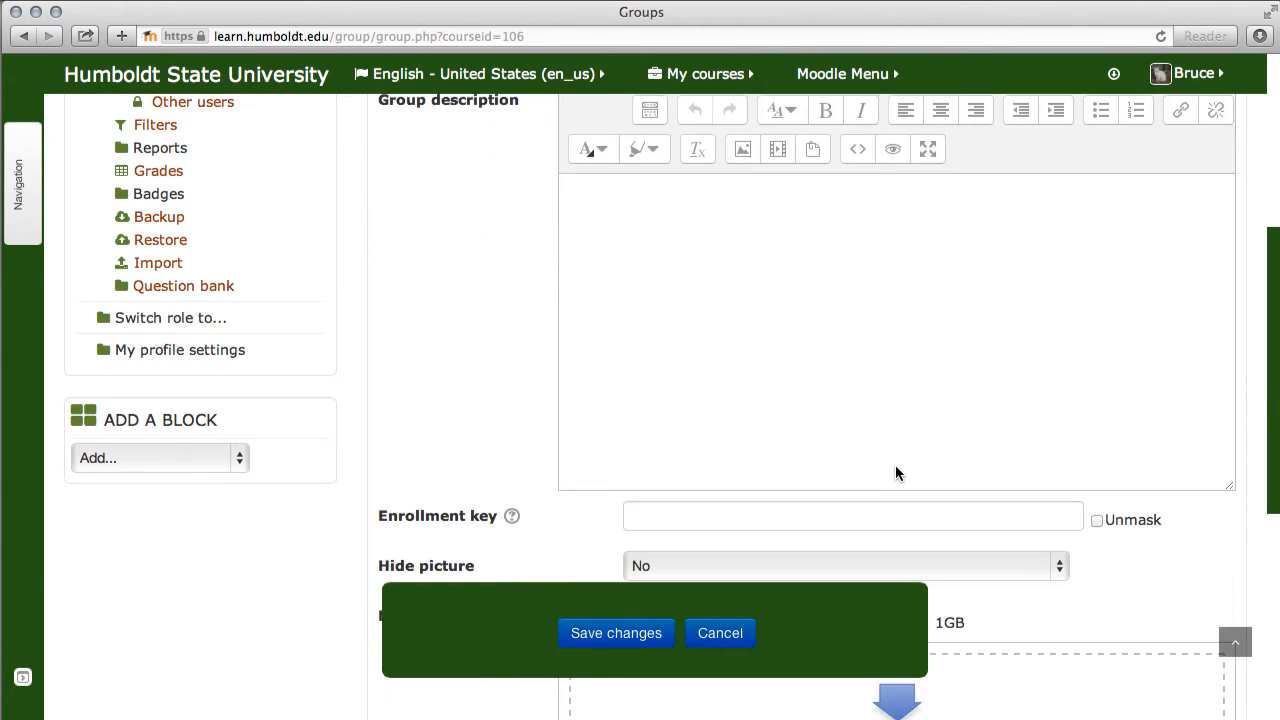
scroll(895, 473, down, 1)
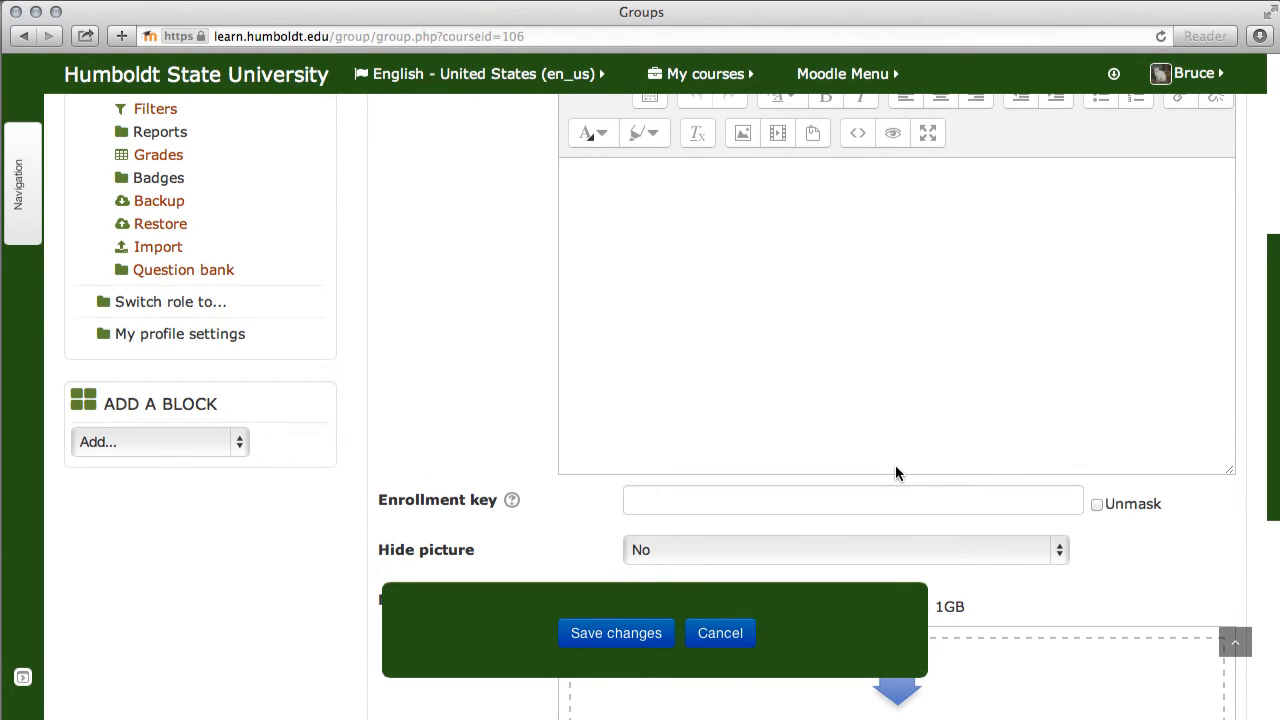
scroll(895, 465, down, 1)
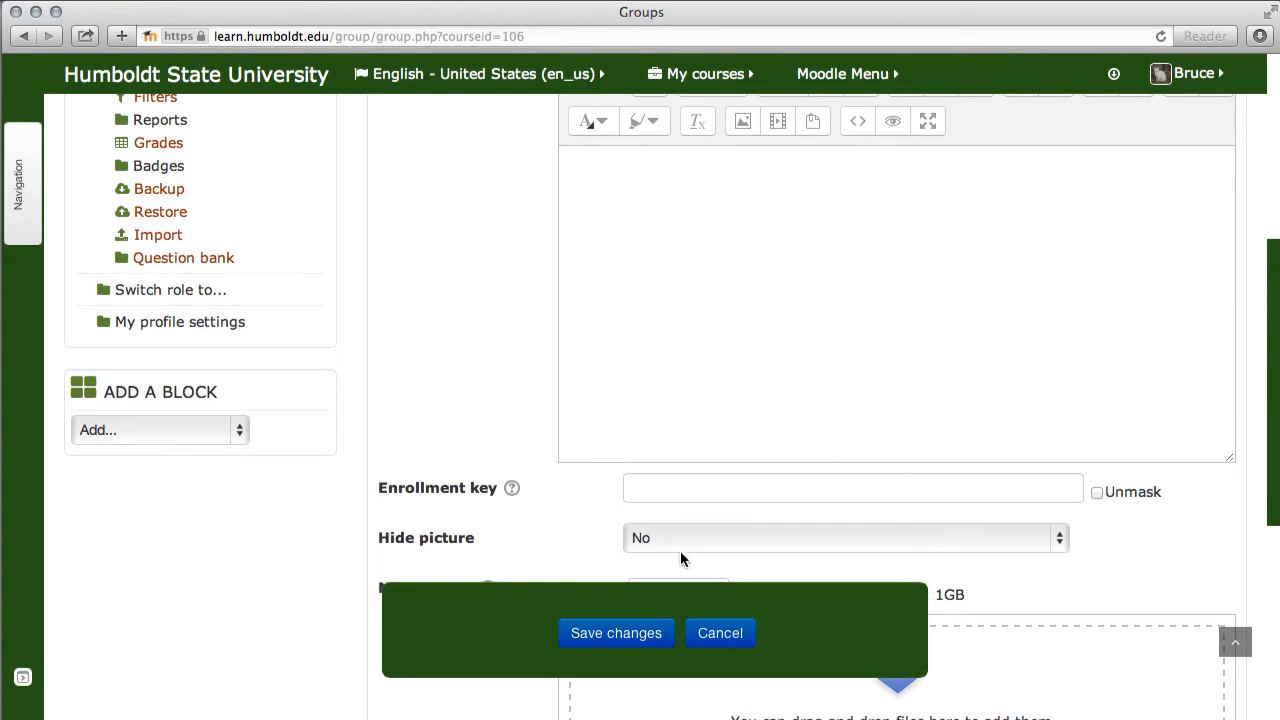
click(643, 630)
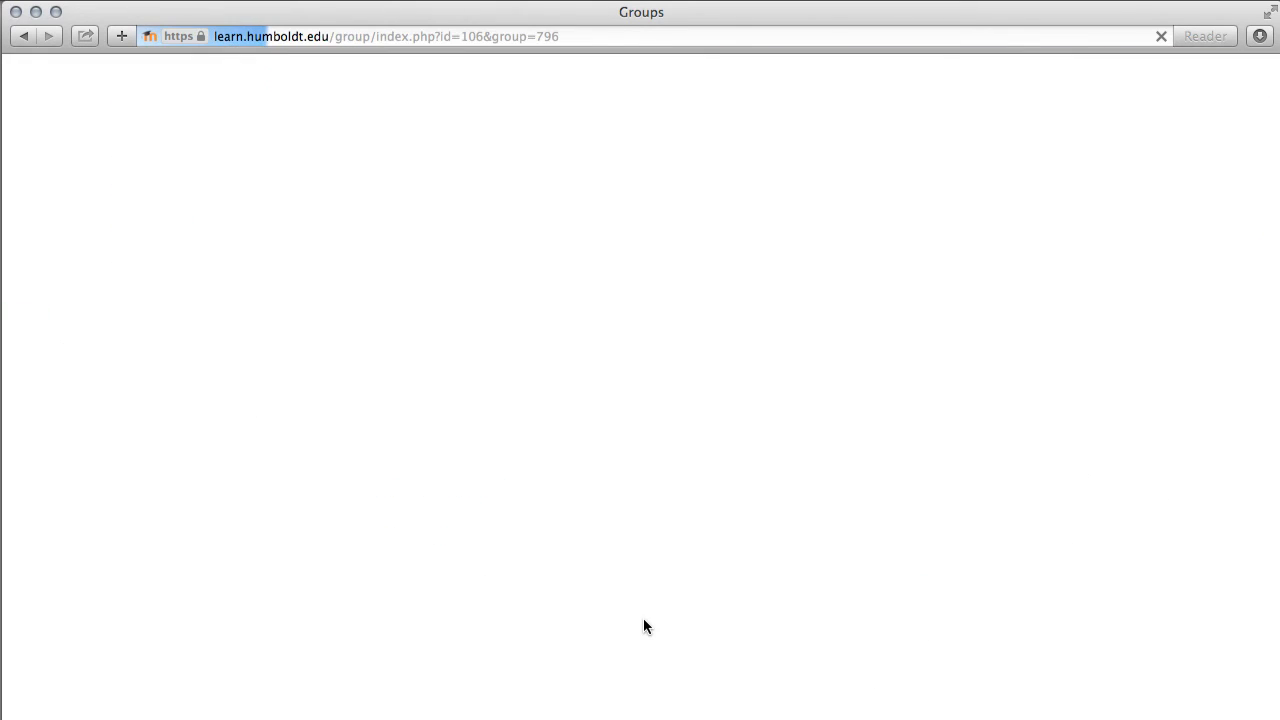
- Open the Lab group's membership for editing and add the first listed instructor to it
scroll(645, 617, down, 2)
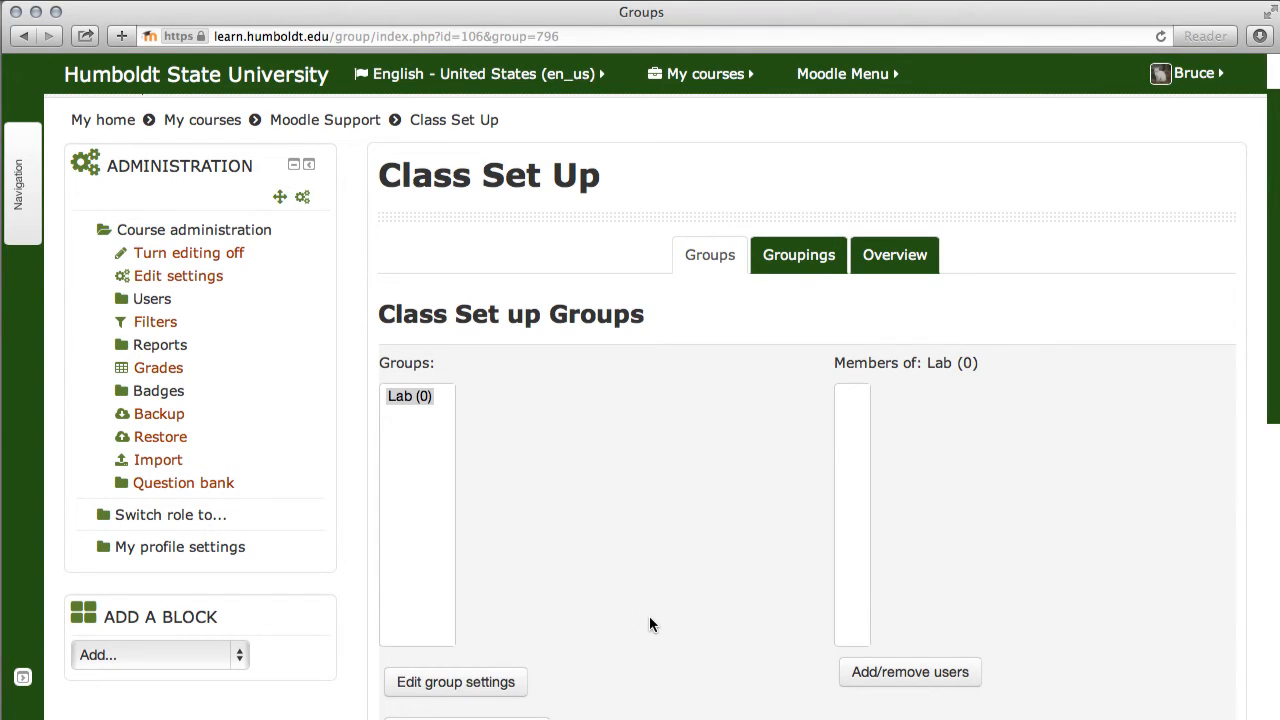
click(908, 676)
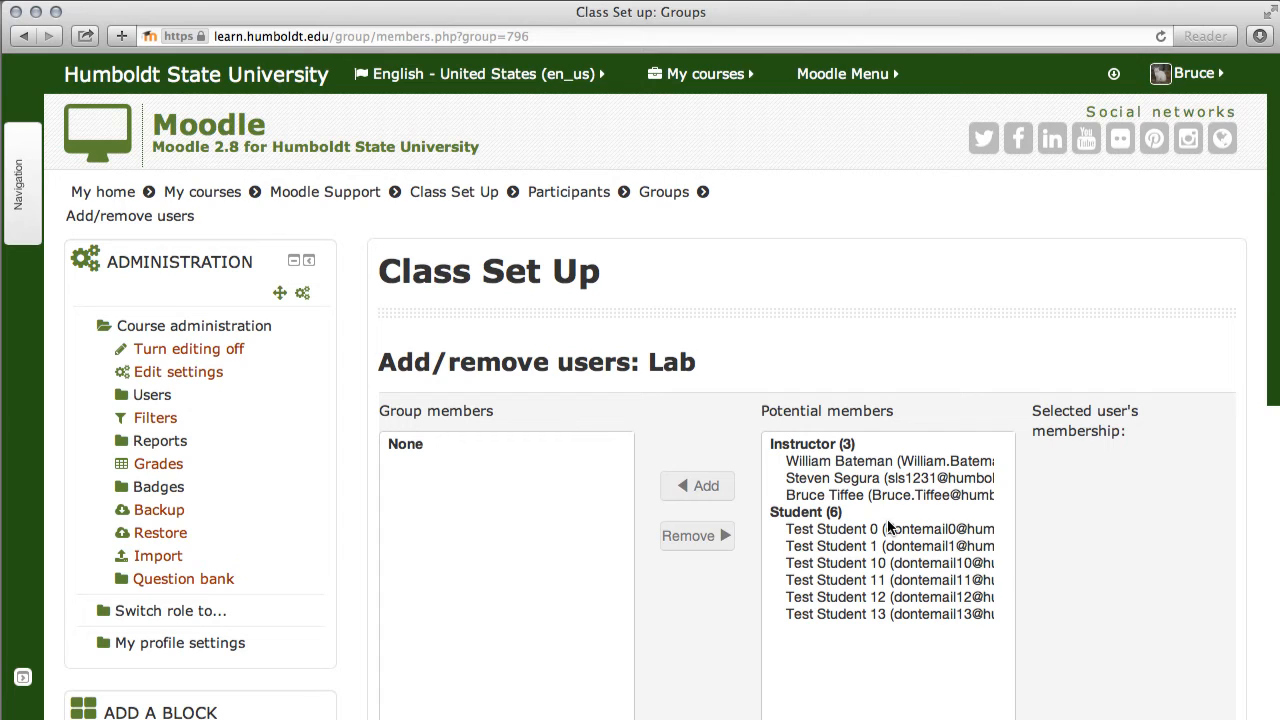
click(870, 463)
click(700, 436)
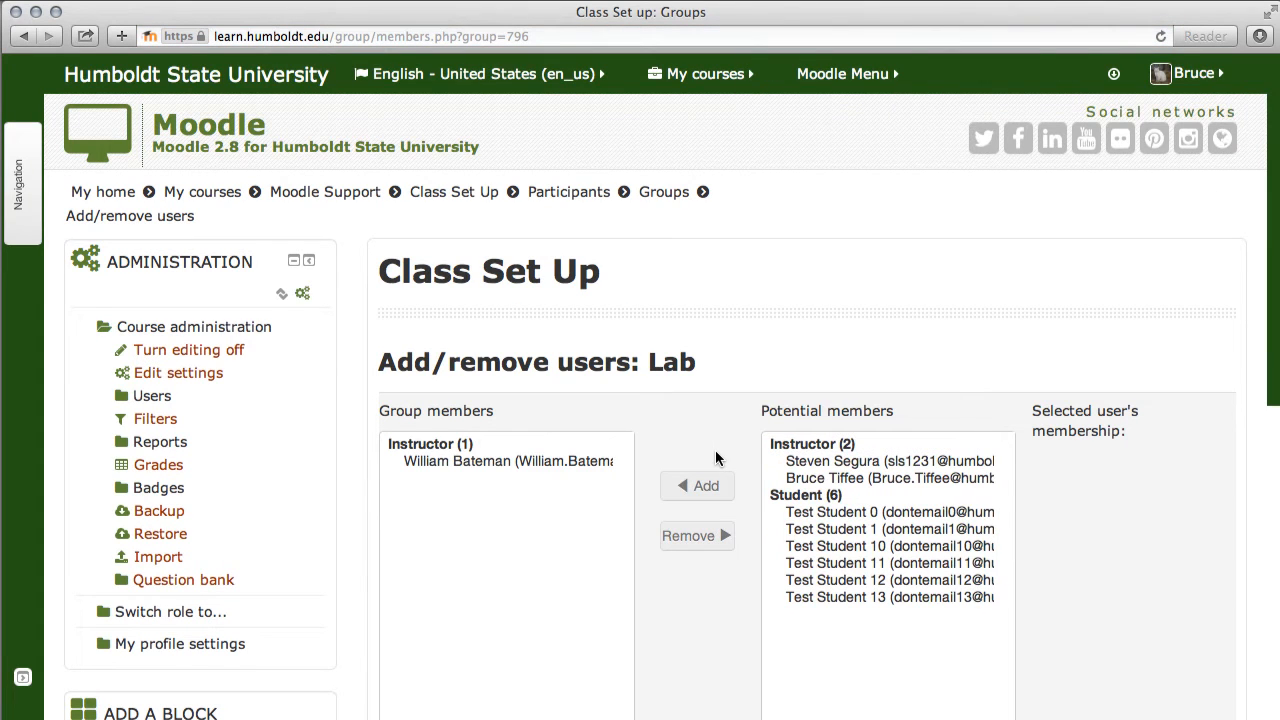
- Add Test Student 1, Test Student 10 and Test Student 11 to the Lab group together
click(862, 529)
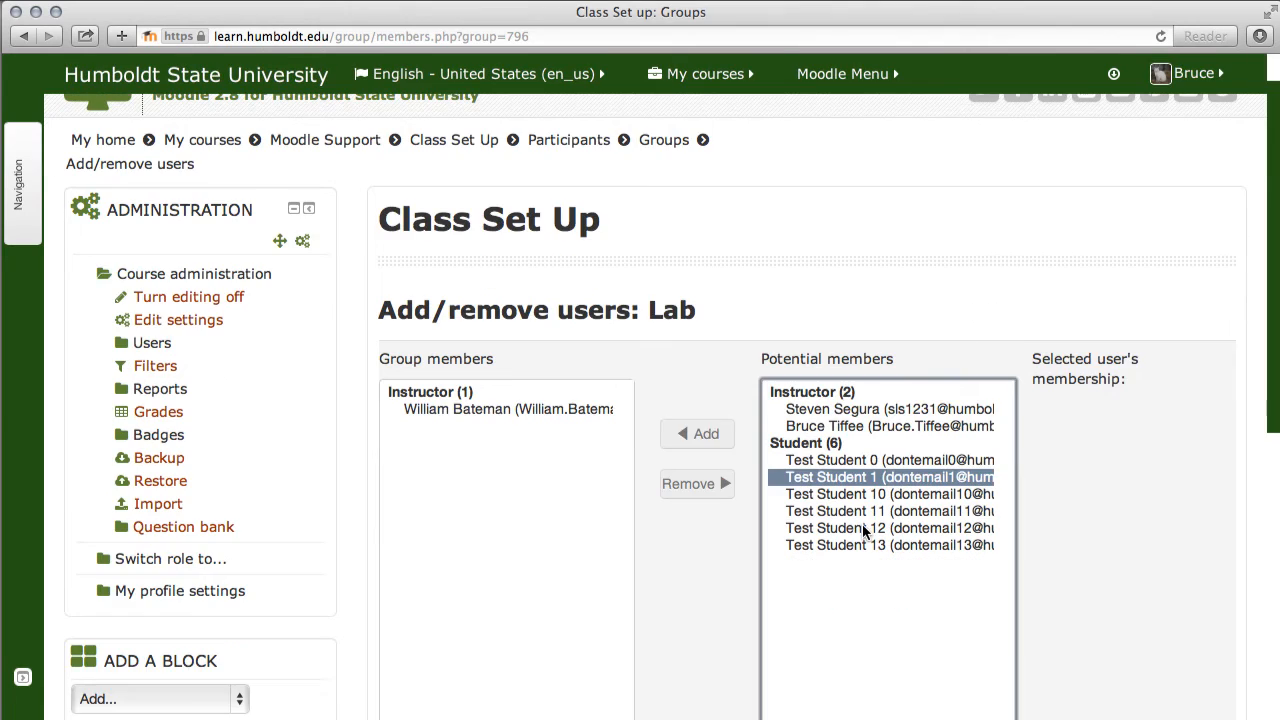
super+click(866, 513)
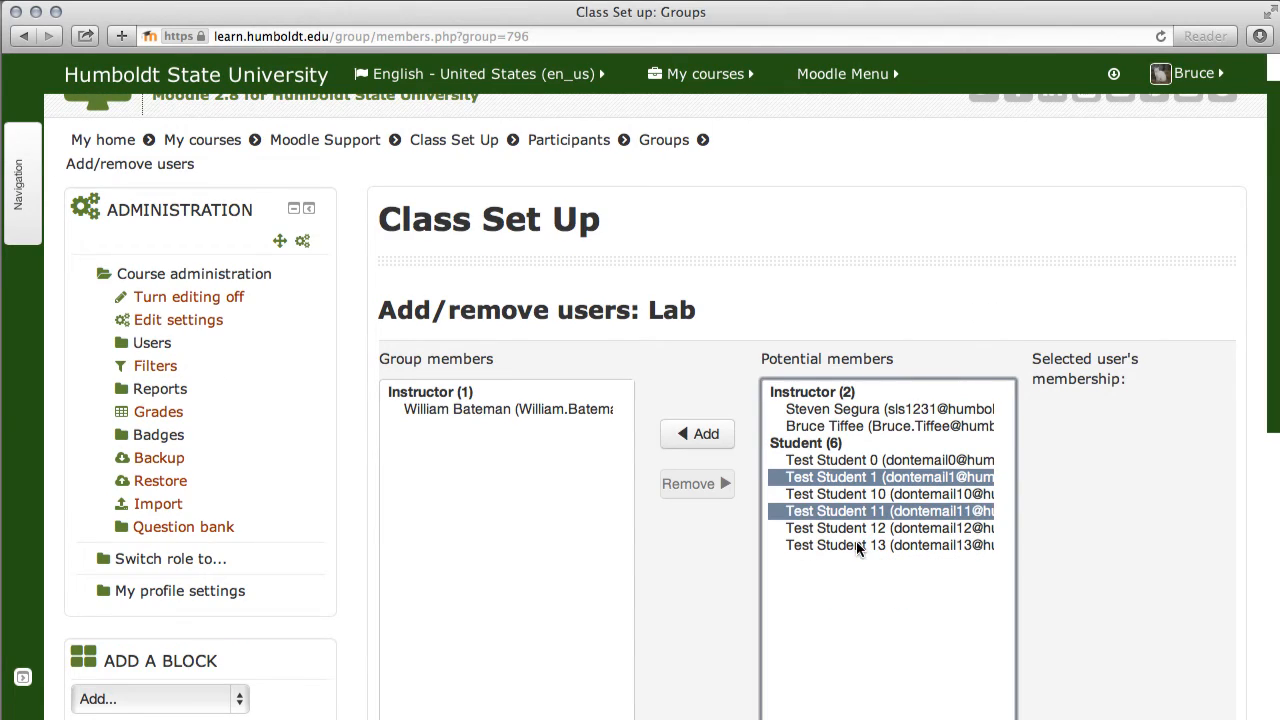
super+click(852, 494)
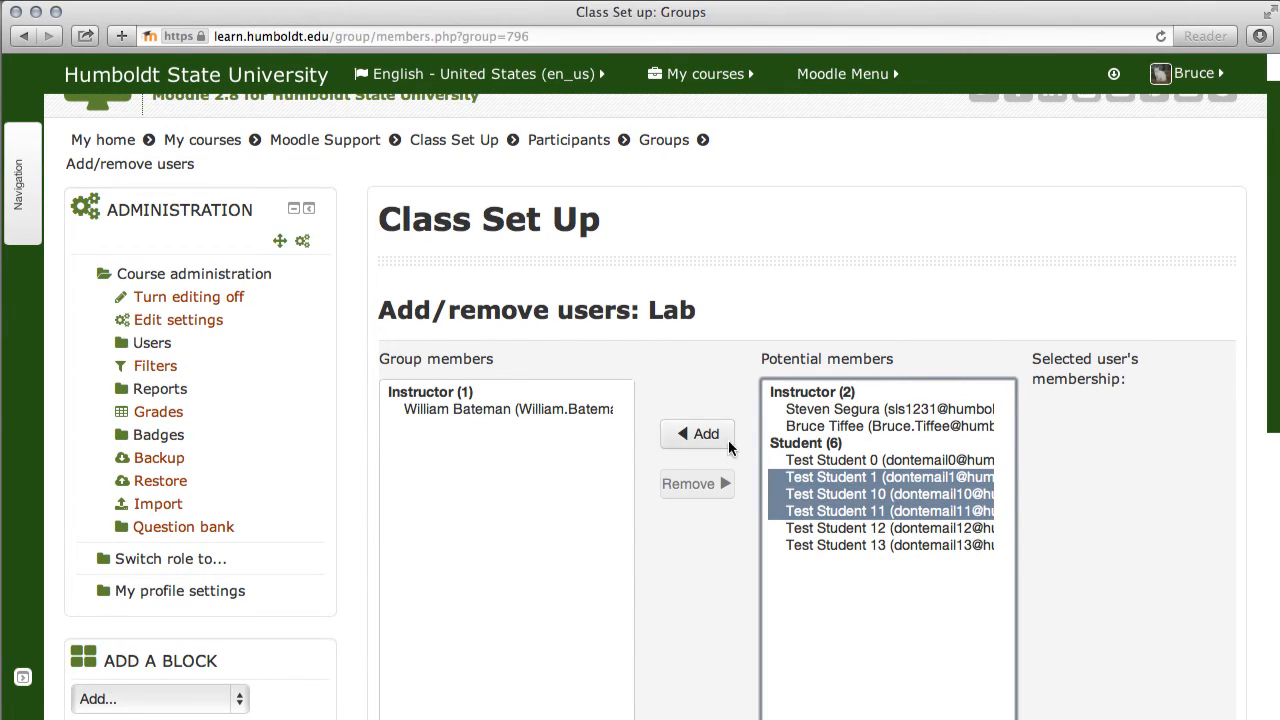
click(705, 434)
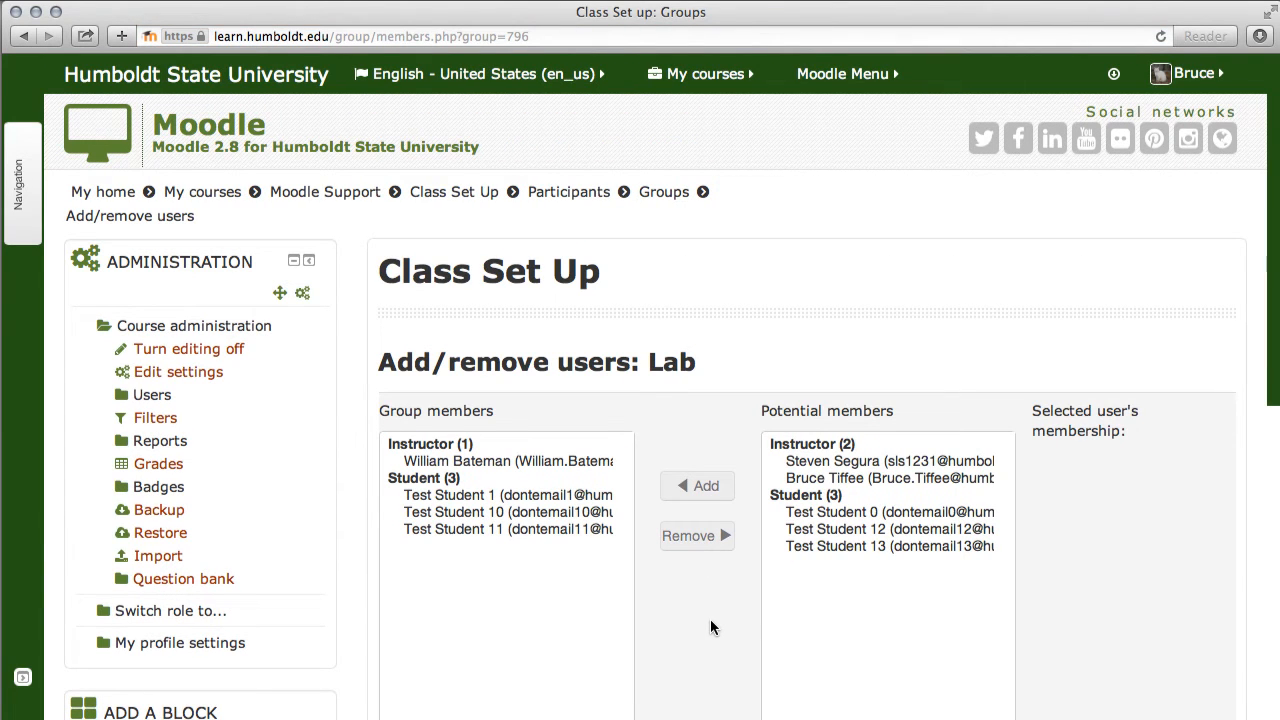
- Return from the Lab group's membership page to the course's groups list
scroll(710, 627, down, 4)
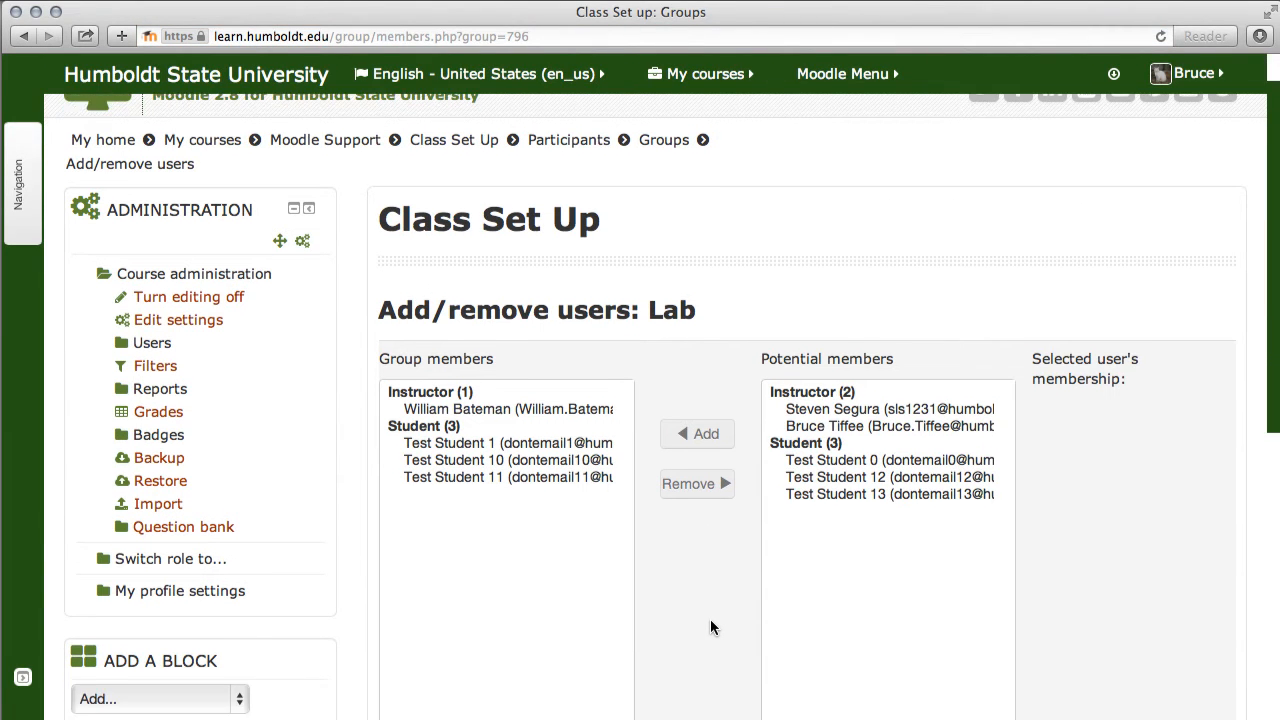
scroll(710, 627, down, 3)
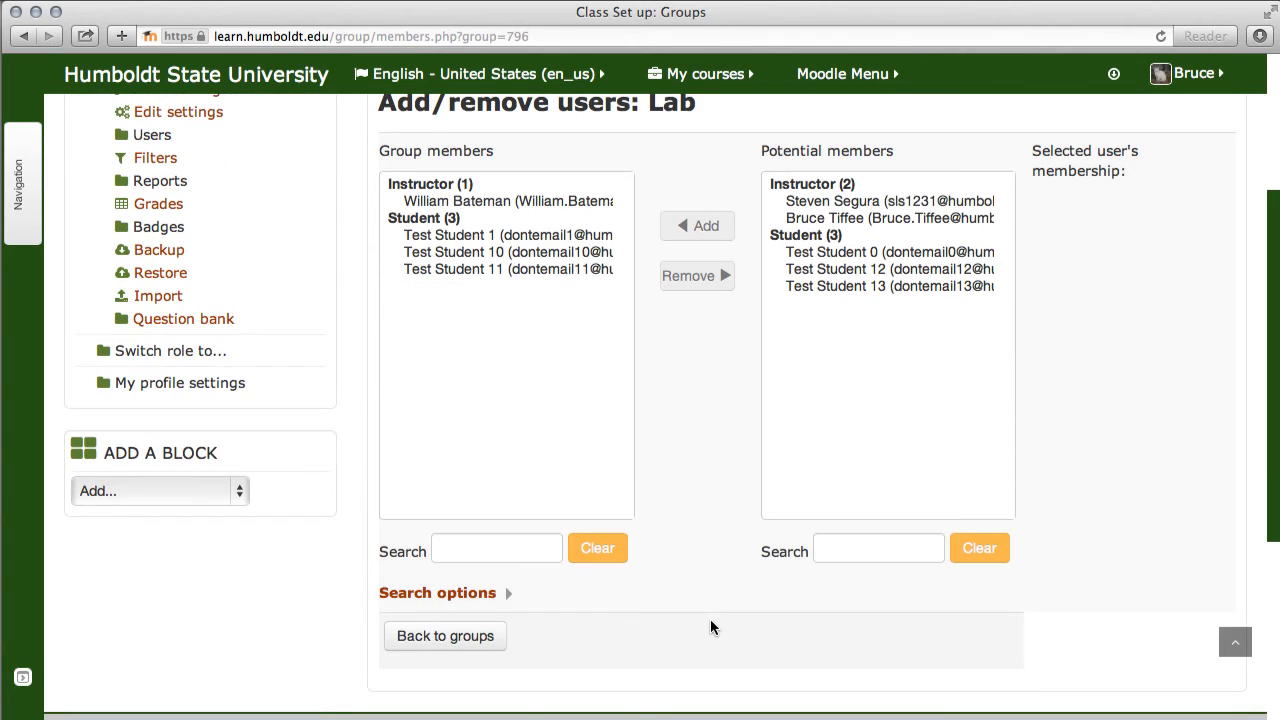
click(466, 634)
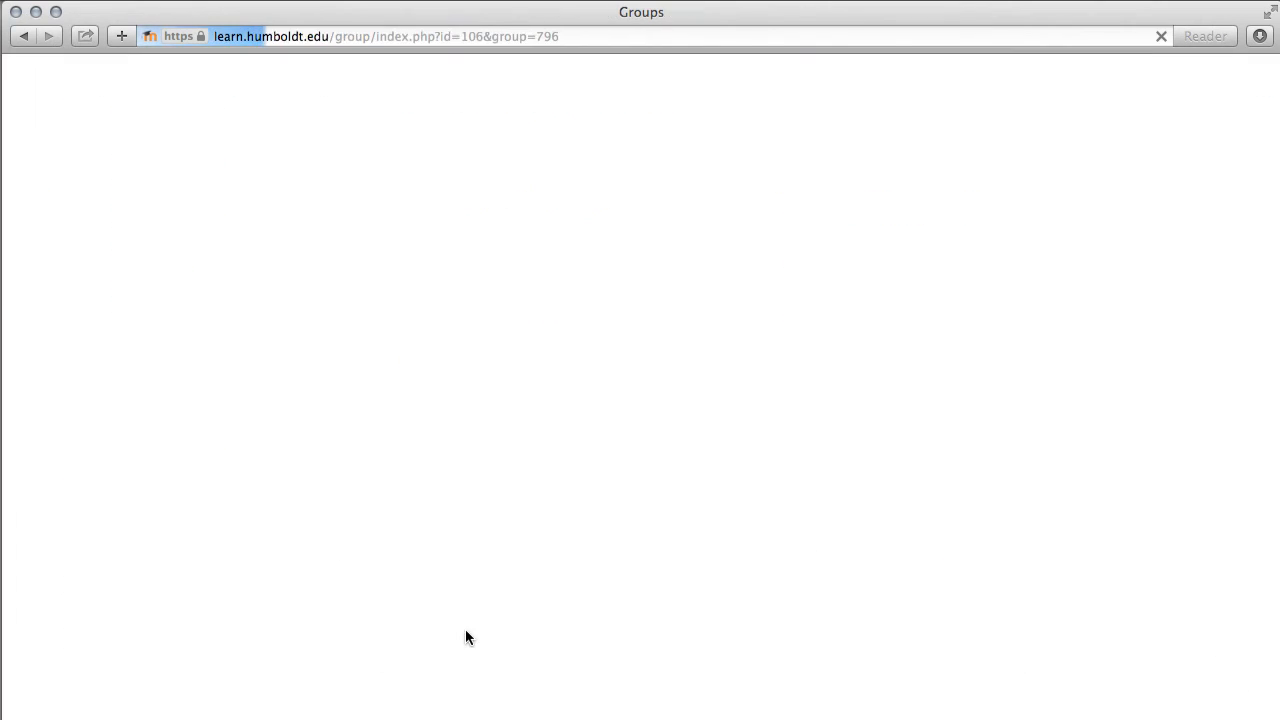
scroll(646, 621, down, 2)
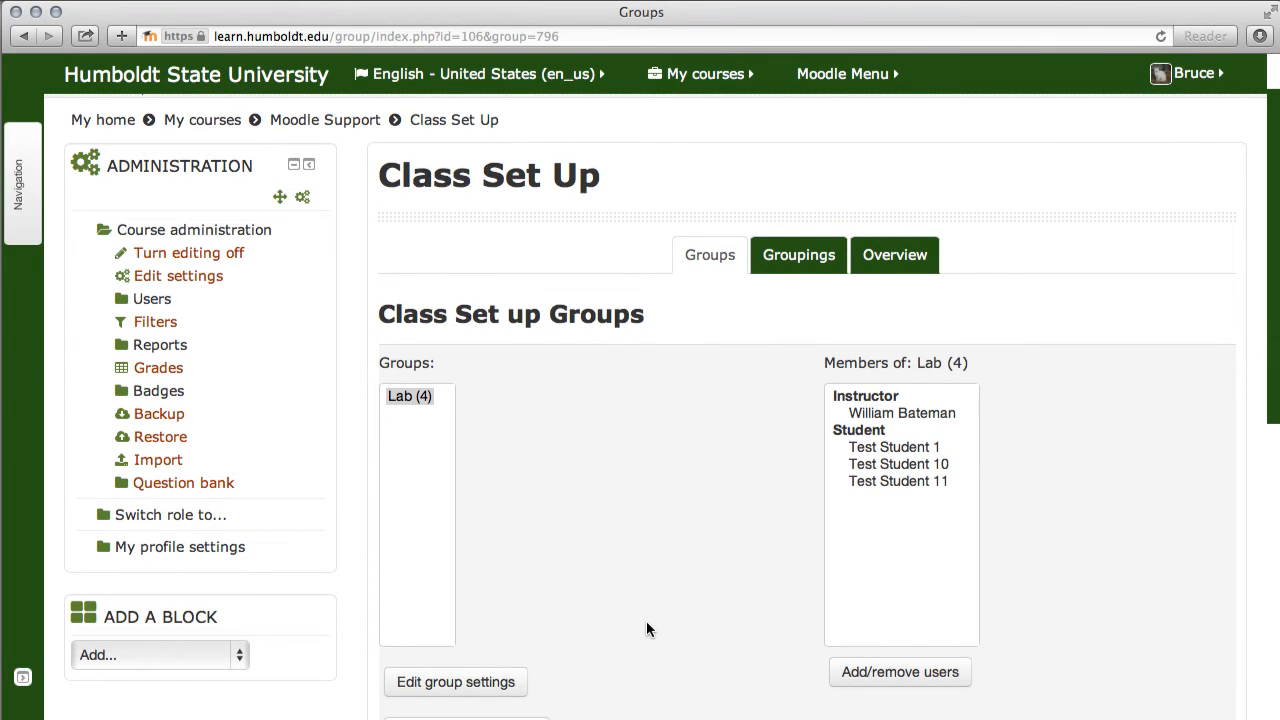
- Review the options for auto-creating groups in the course and leave the form without creating any groups
scroll(646, 621, down, 1)
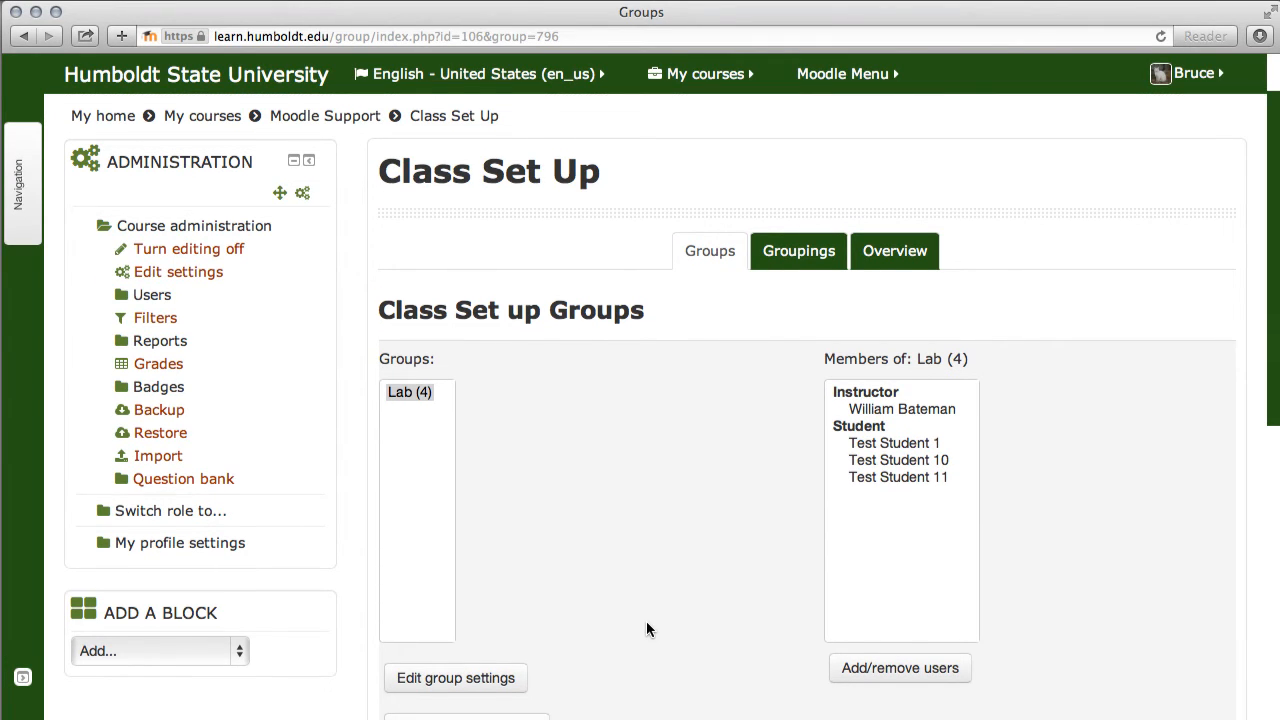
scroll(646, 621, down, 3)
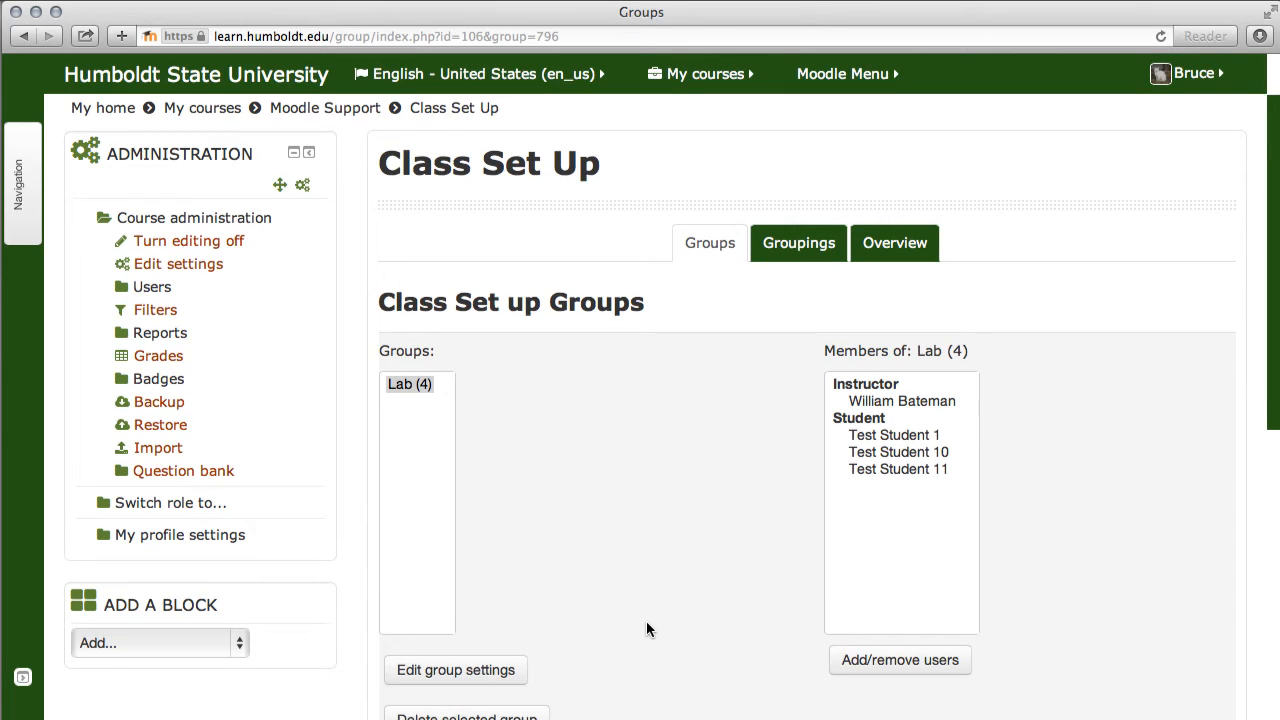
scroll(646, 621, down, 2)
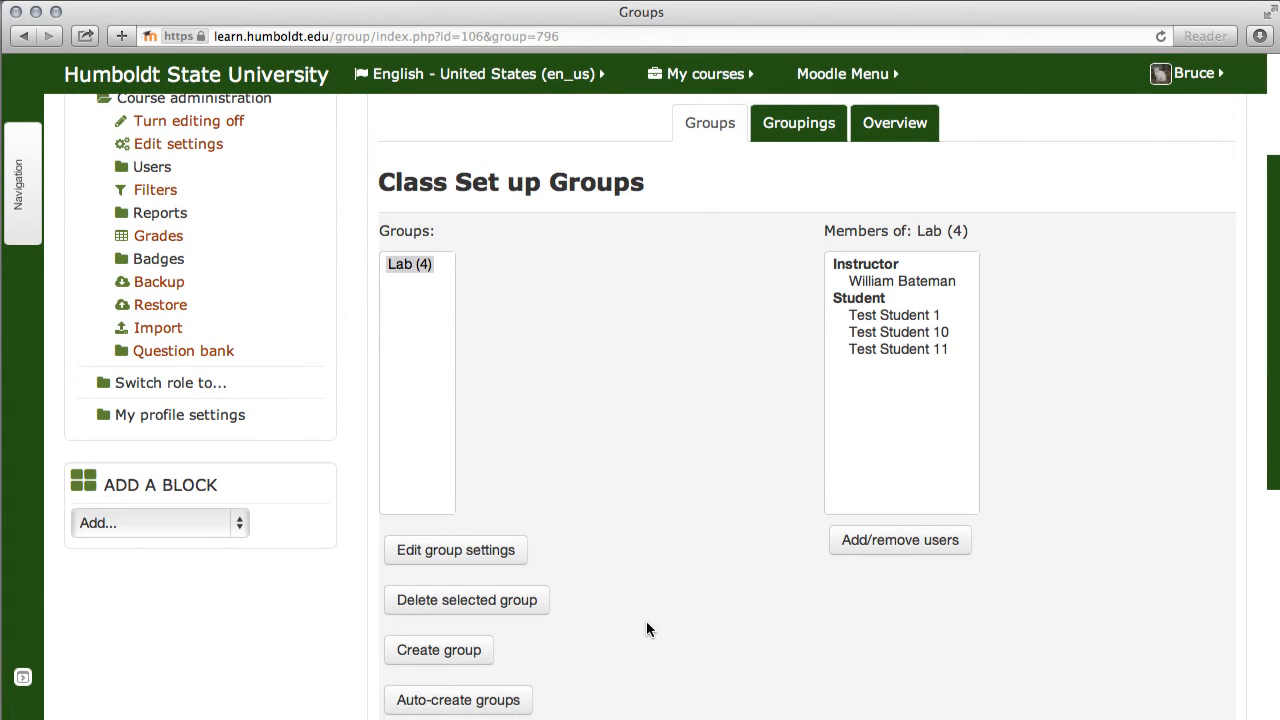
click(510, 684)
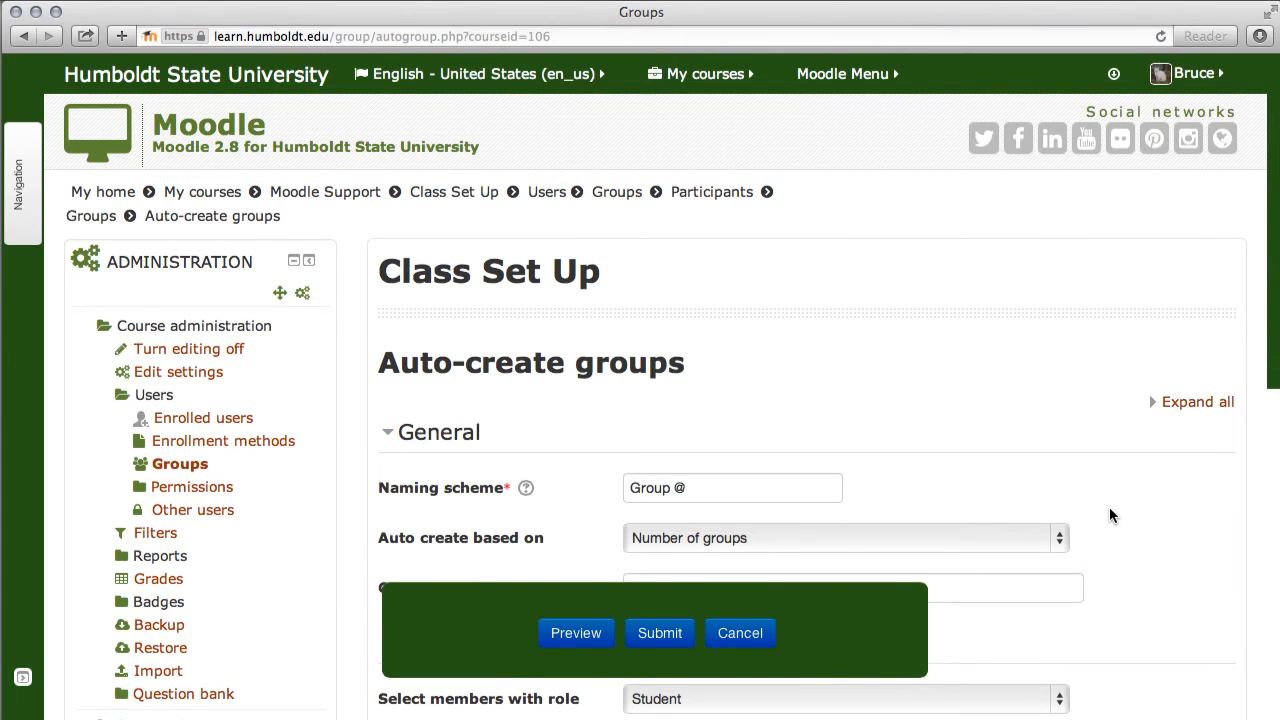
scroll(1113, 500, down, 5)
scroll(1130, 505, down, 3)
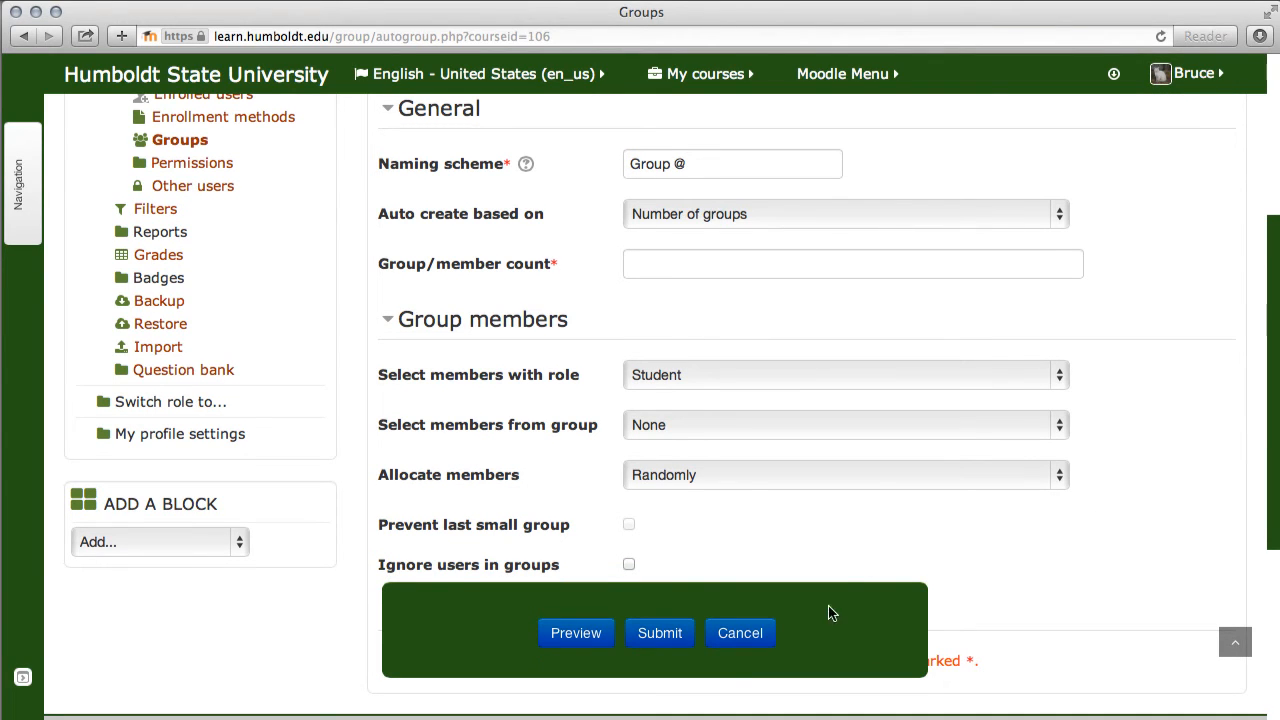
click(762, 630)
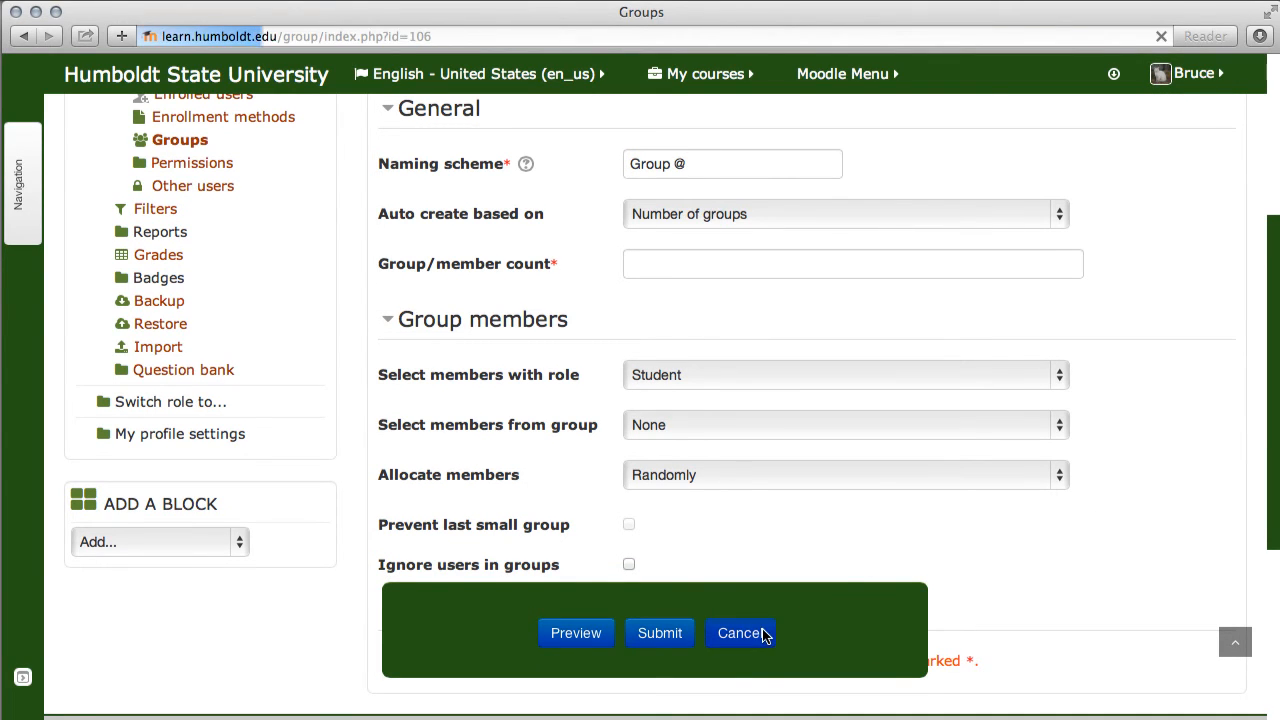
- Request deletion of the Lab group and decline it, keeping the group
scroll(780, 580, down, 1)
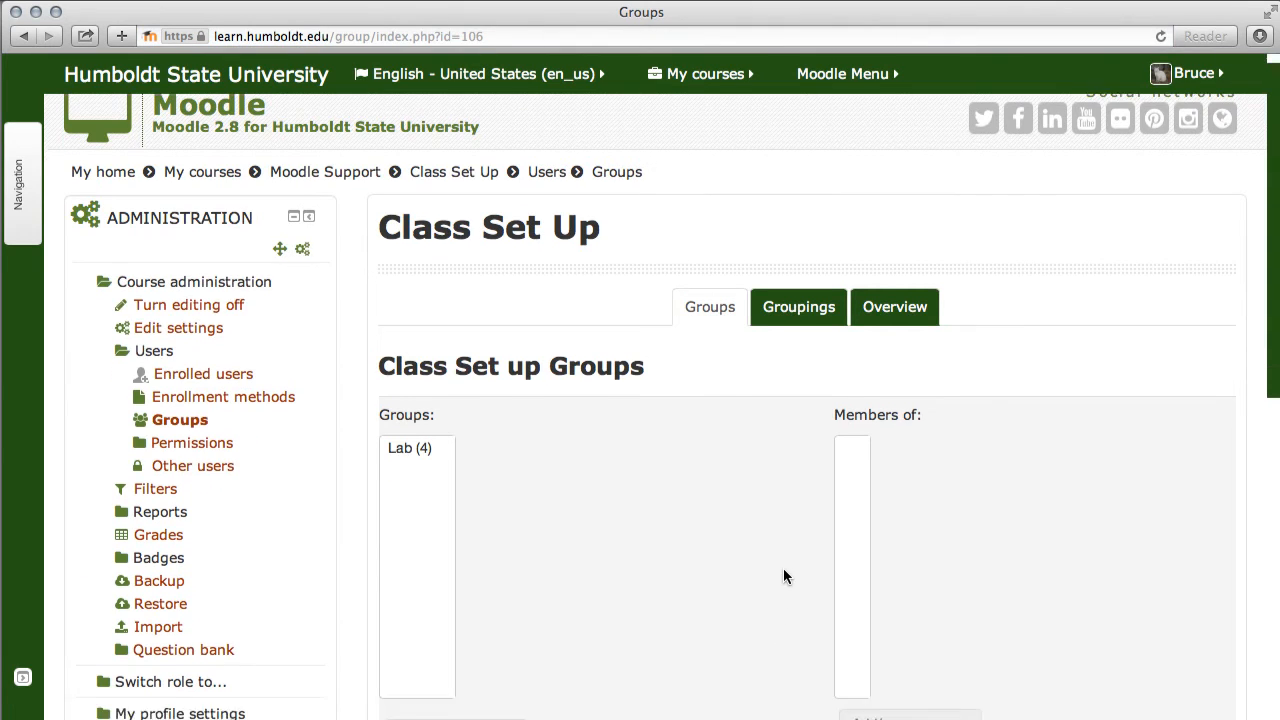
scroll(783, 576, down, 5)
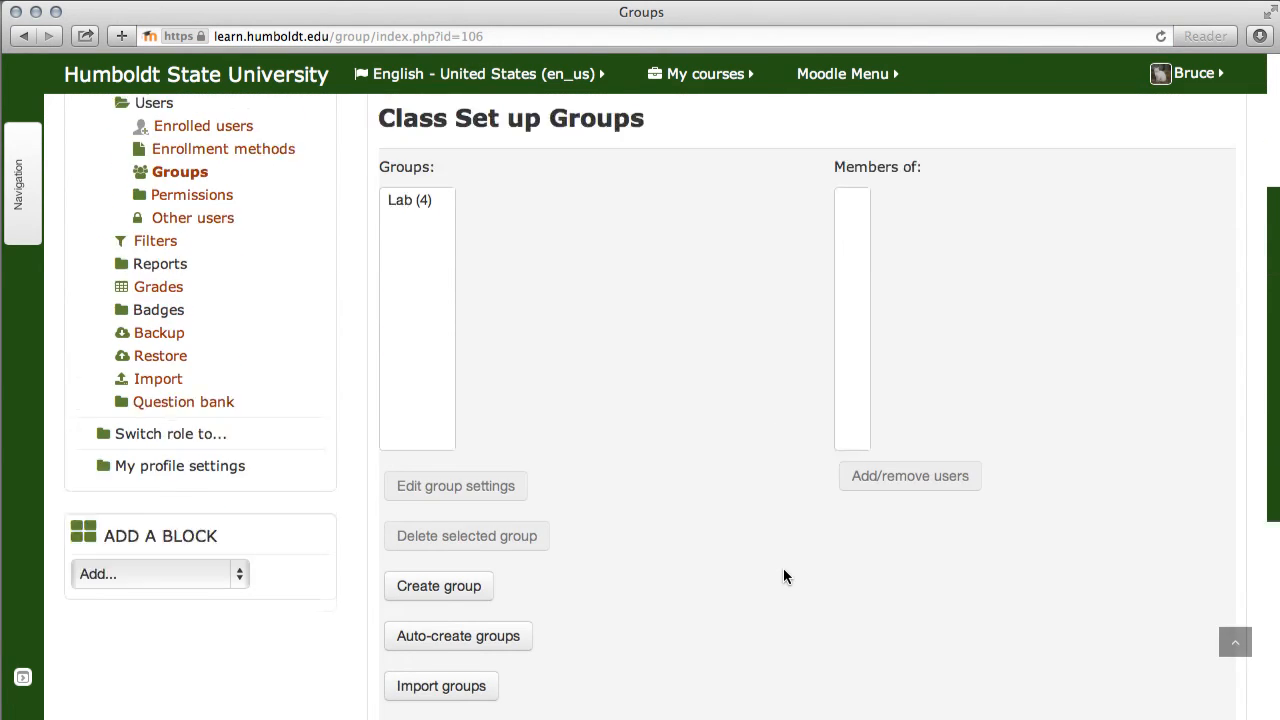
scroll(783, 576, up, 1)
click(395, 251)
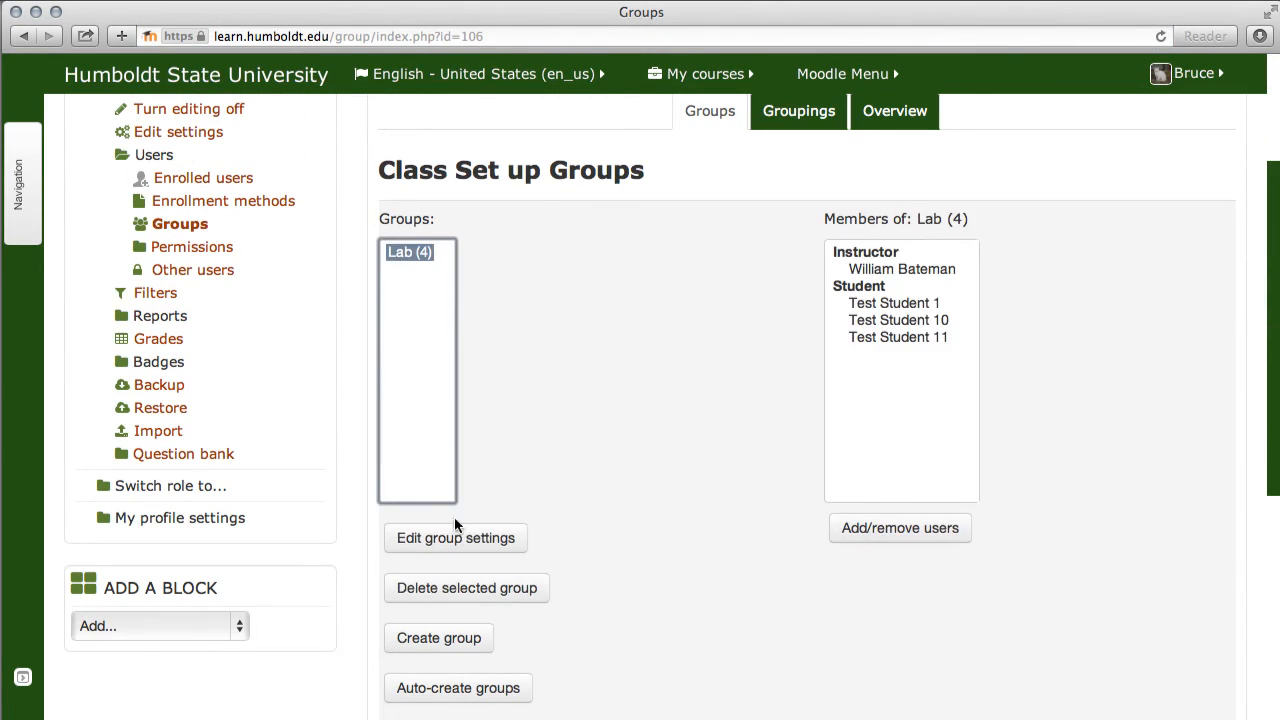
click(472, 585)
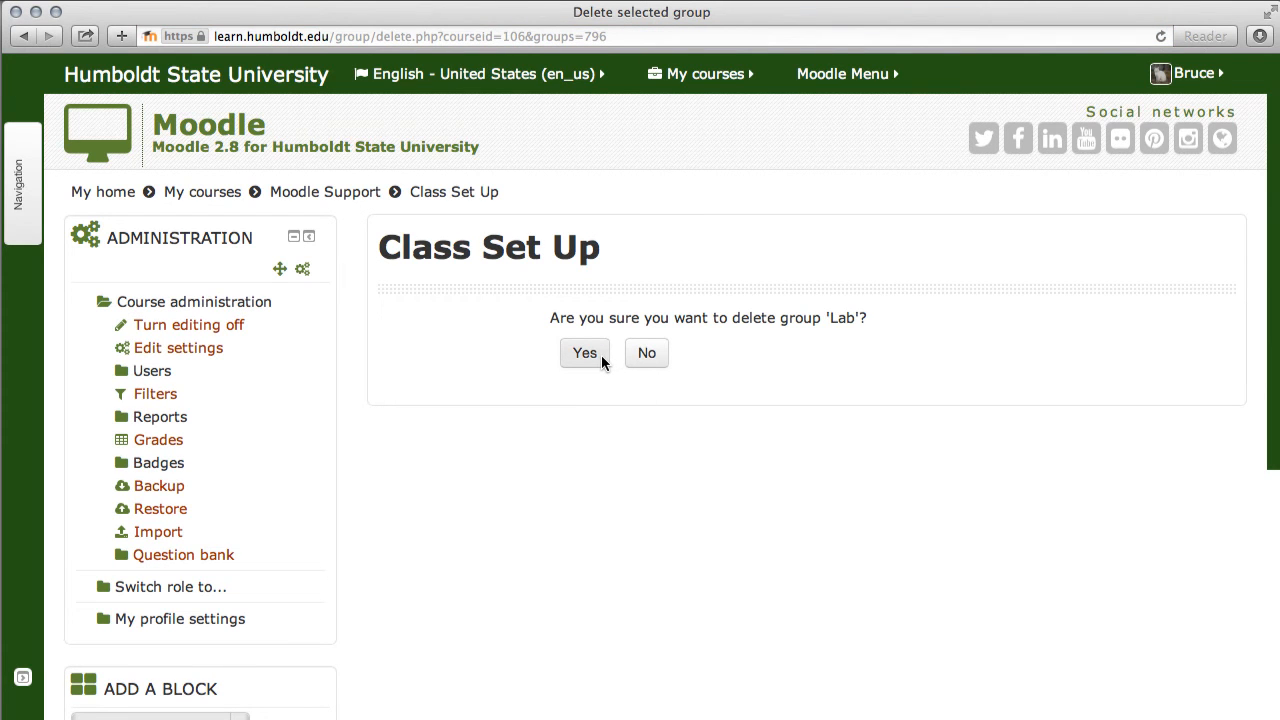
click(638, 354)
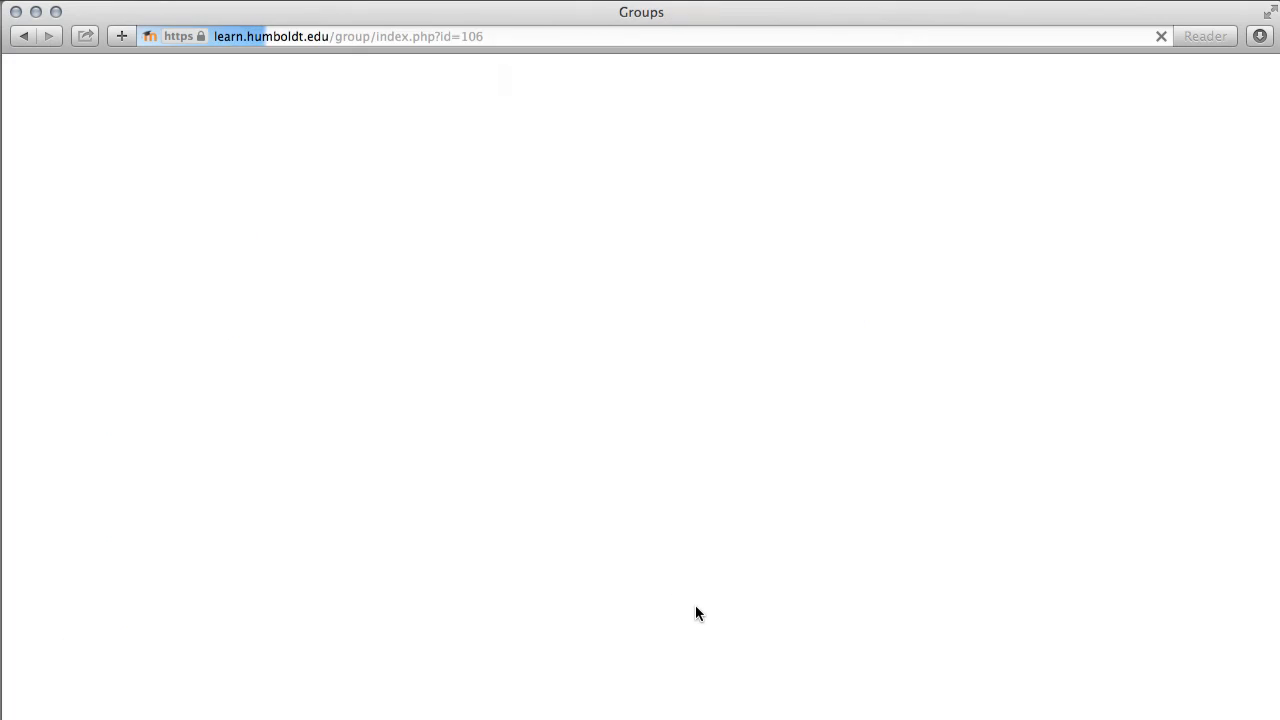
- Look at the course's groupings and examine the groups overview with its group members
click(804, 325)
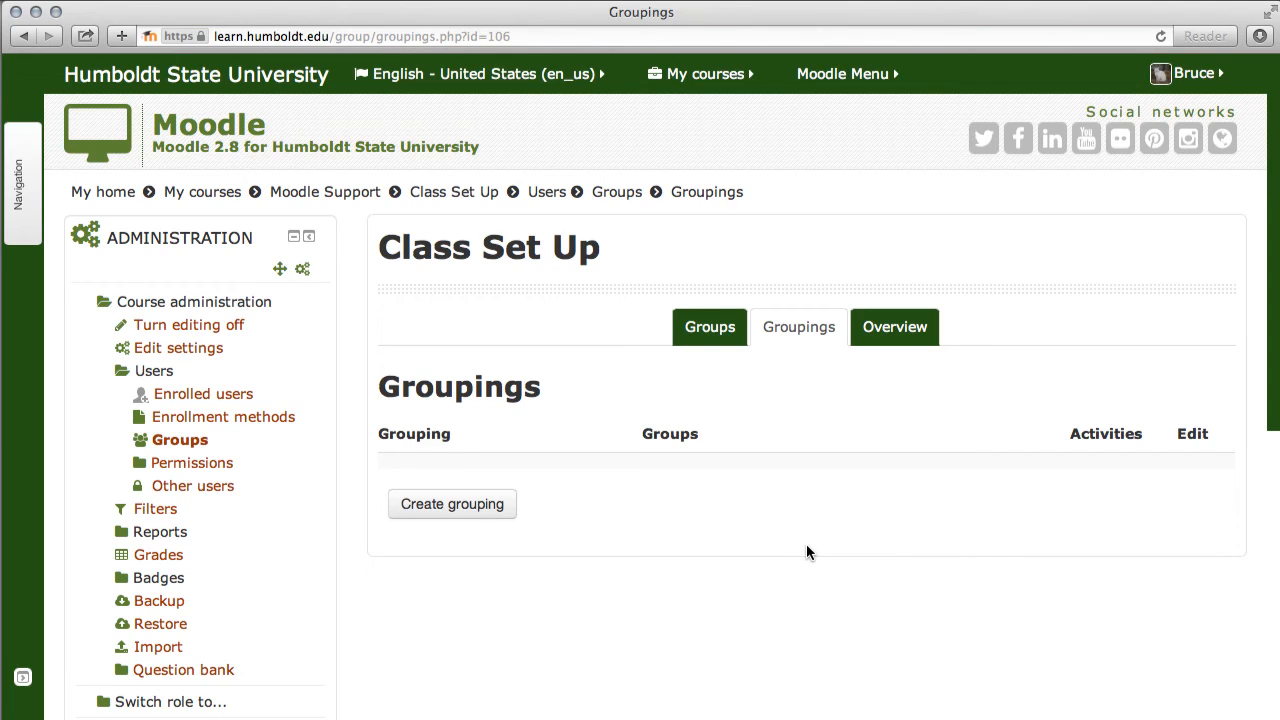
click(906, 326)
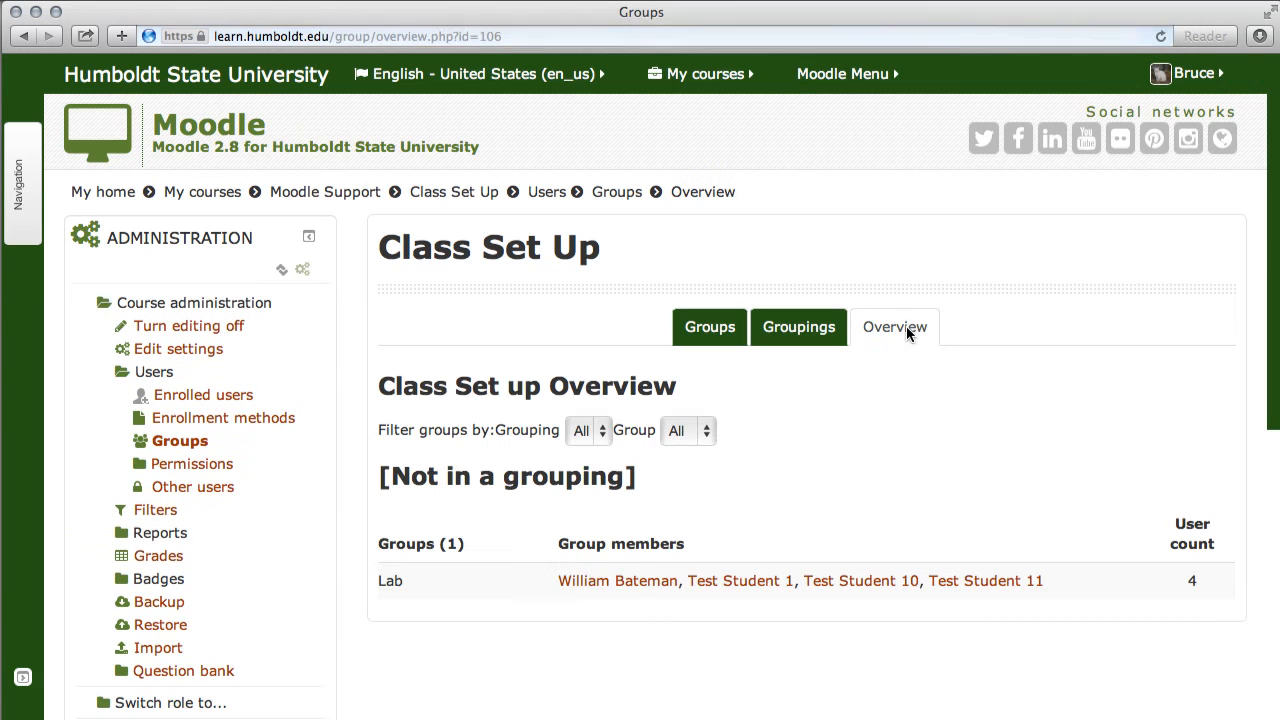
scroll(920, 385, down, 1)
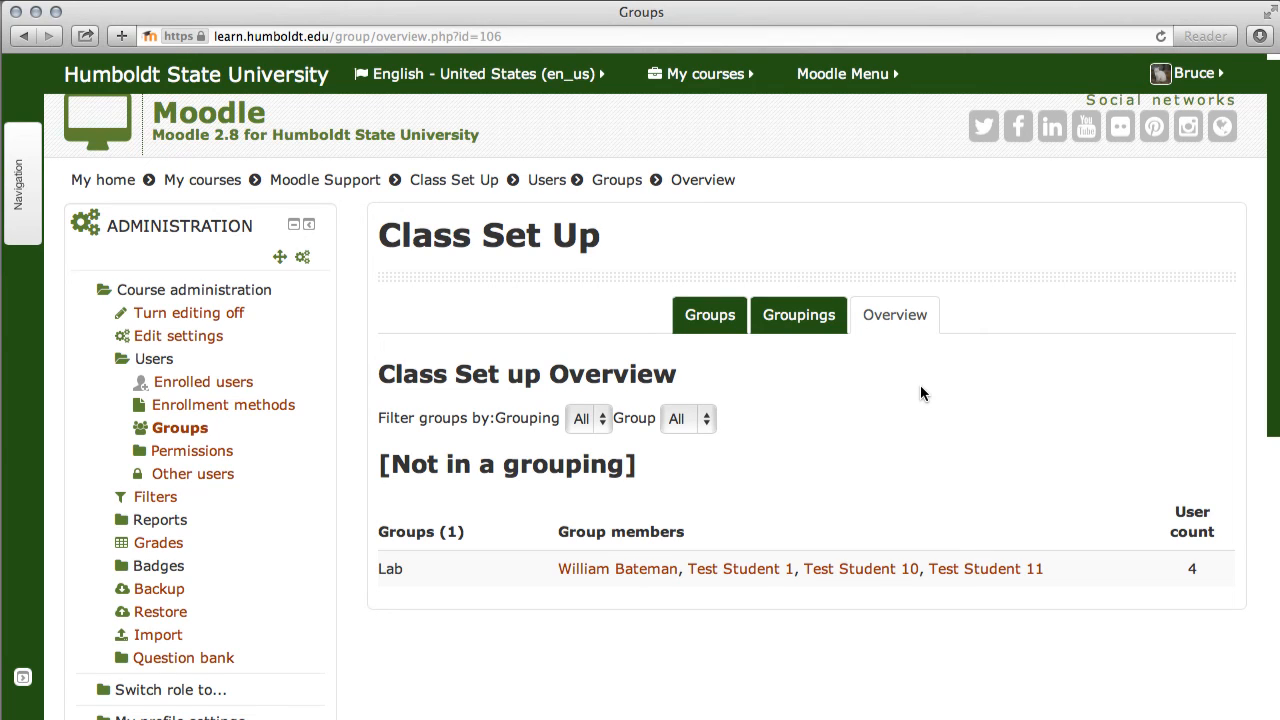
scroll(920, 386, down, 1)
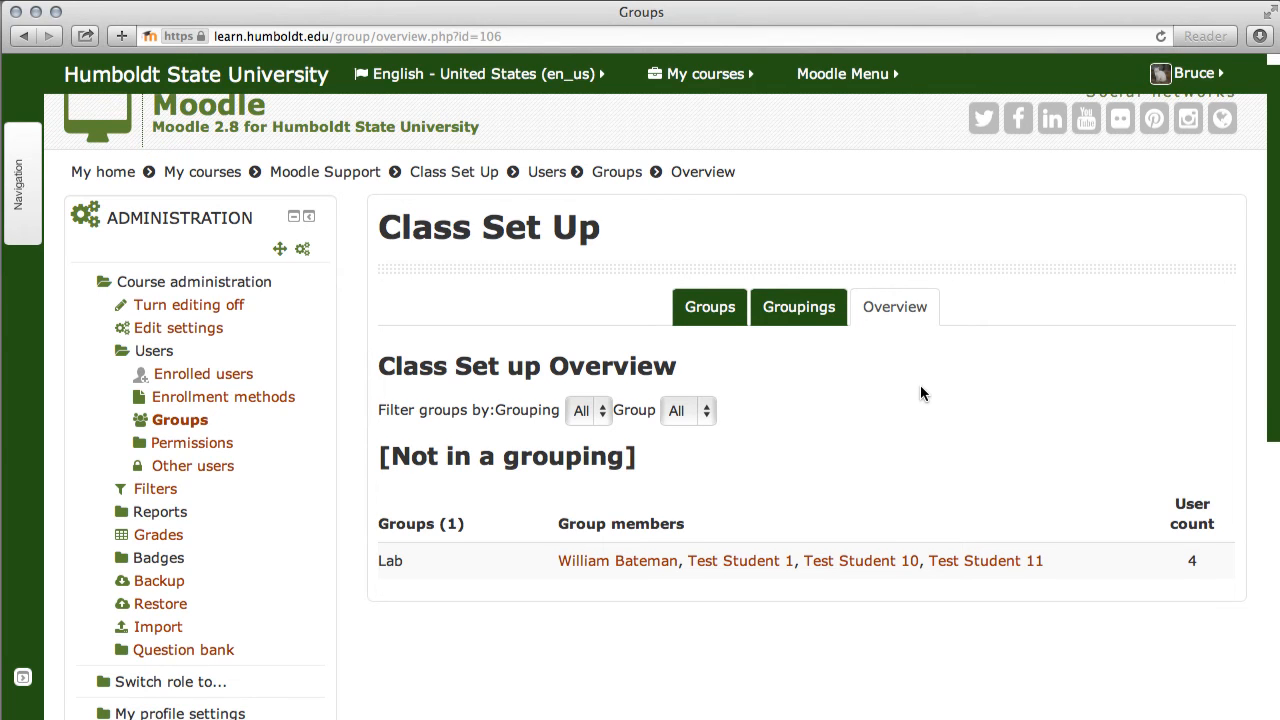
scroll(920, 393, down, 5)
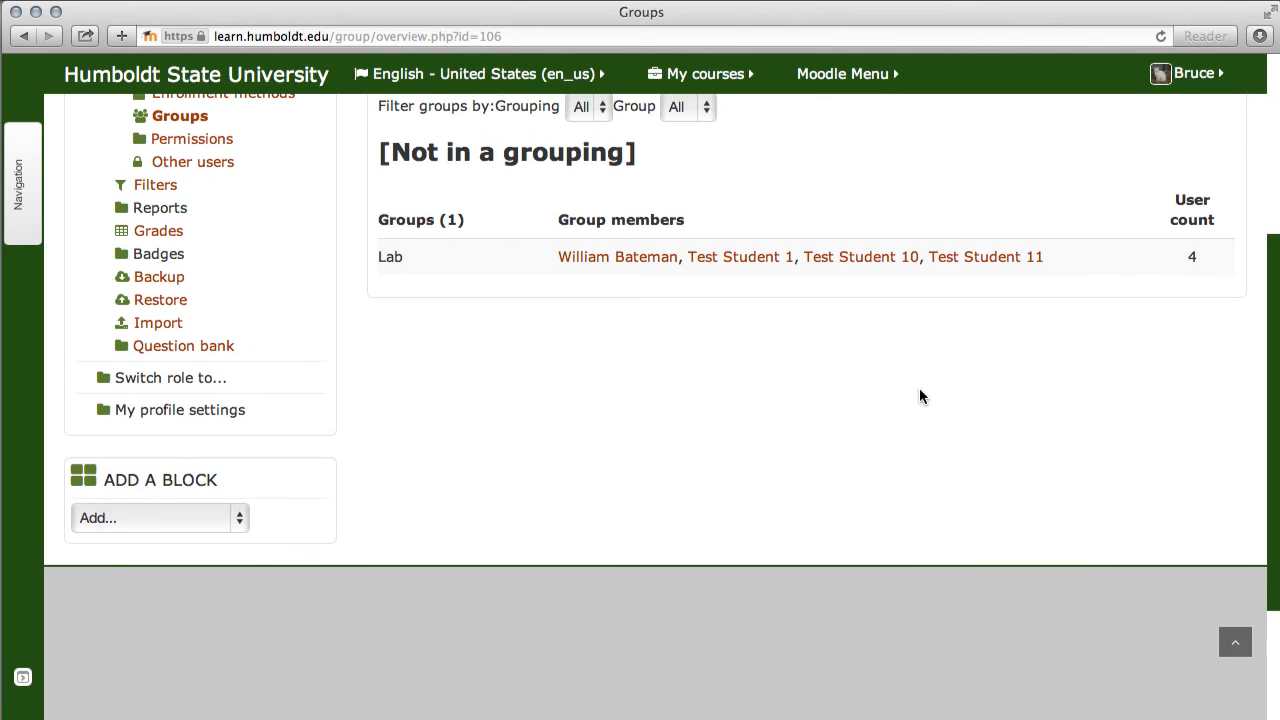
scroll(915, 398, up, 4)
scroll(905, 404, up, 2)
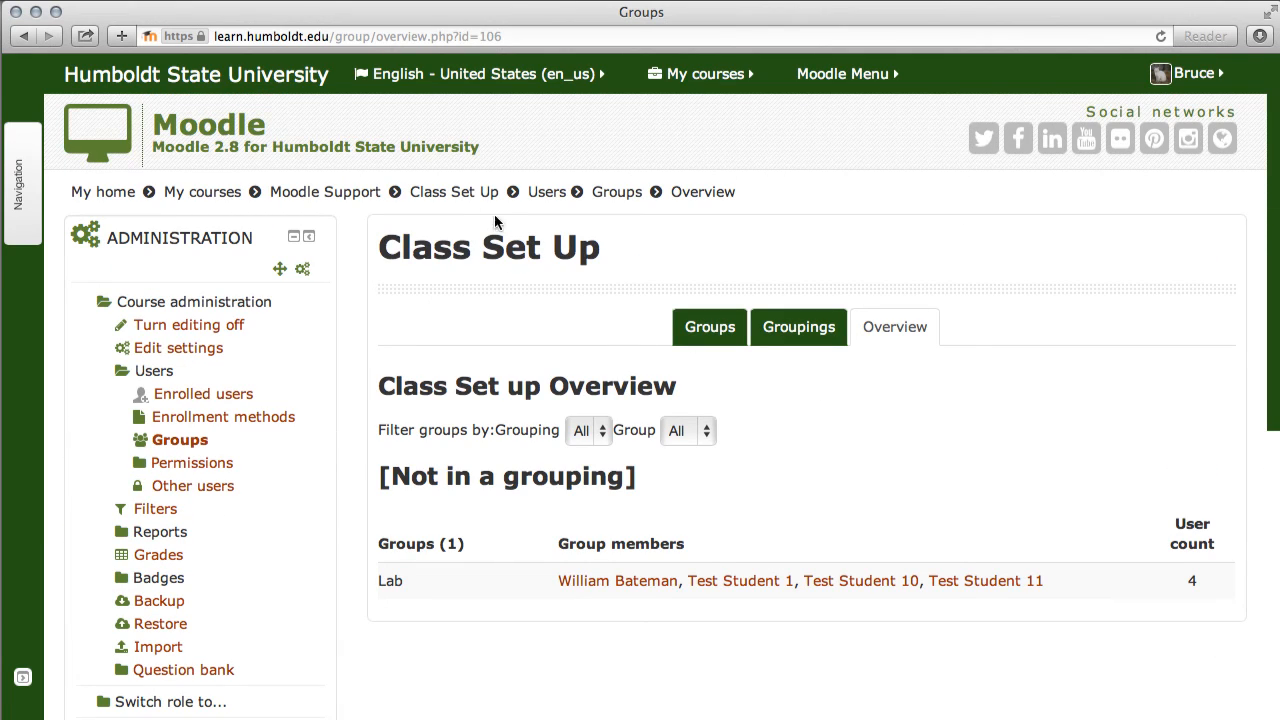
- Return to the Class Set Up course page and expand the Users options in the course administration
click(412, 190)
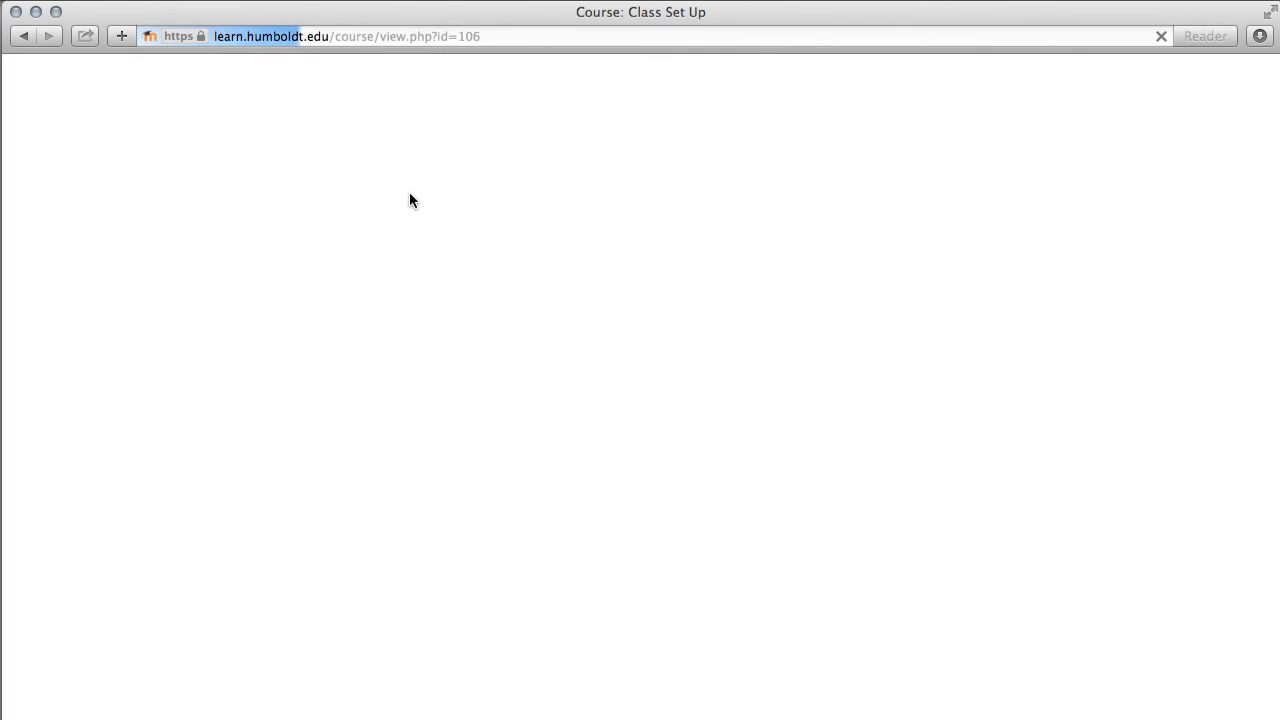
scroll(354, 384, down, 1)
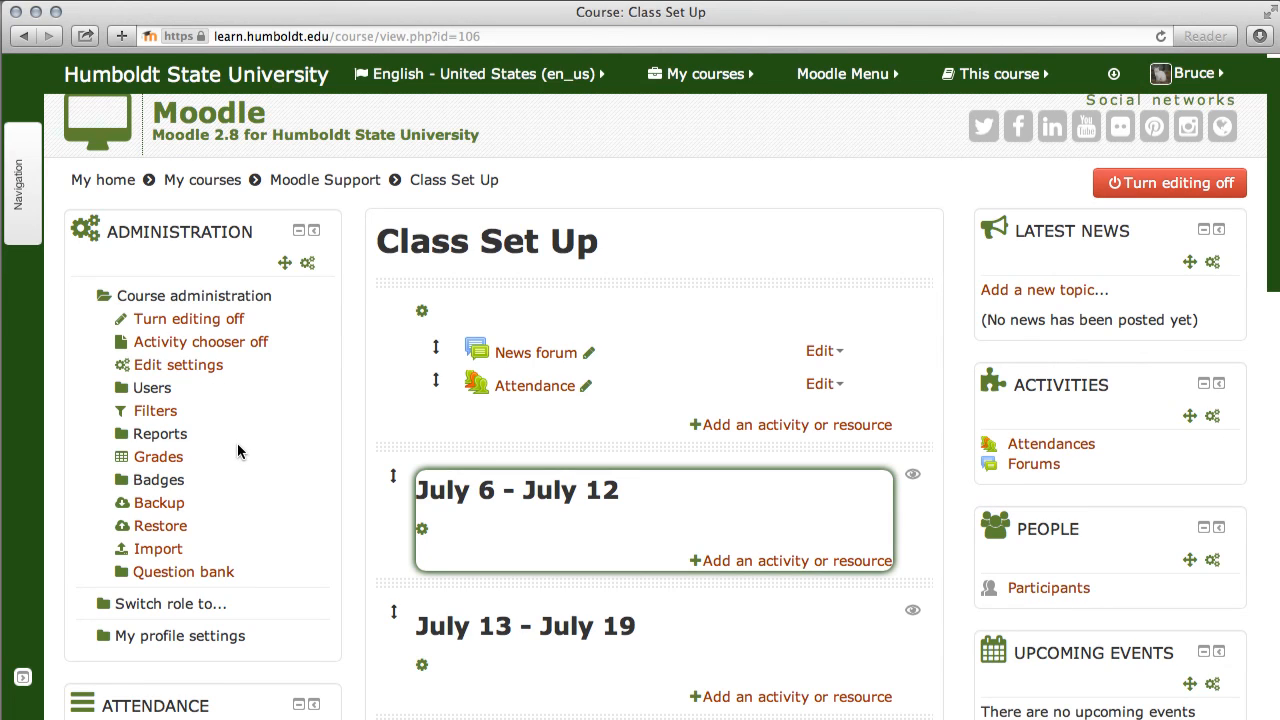
scroll(237, 443, down, 1)
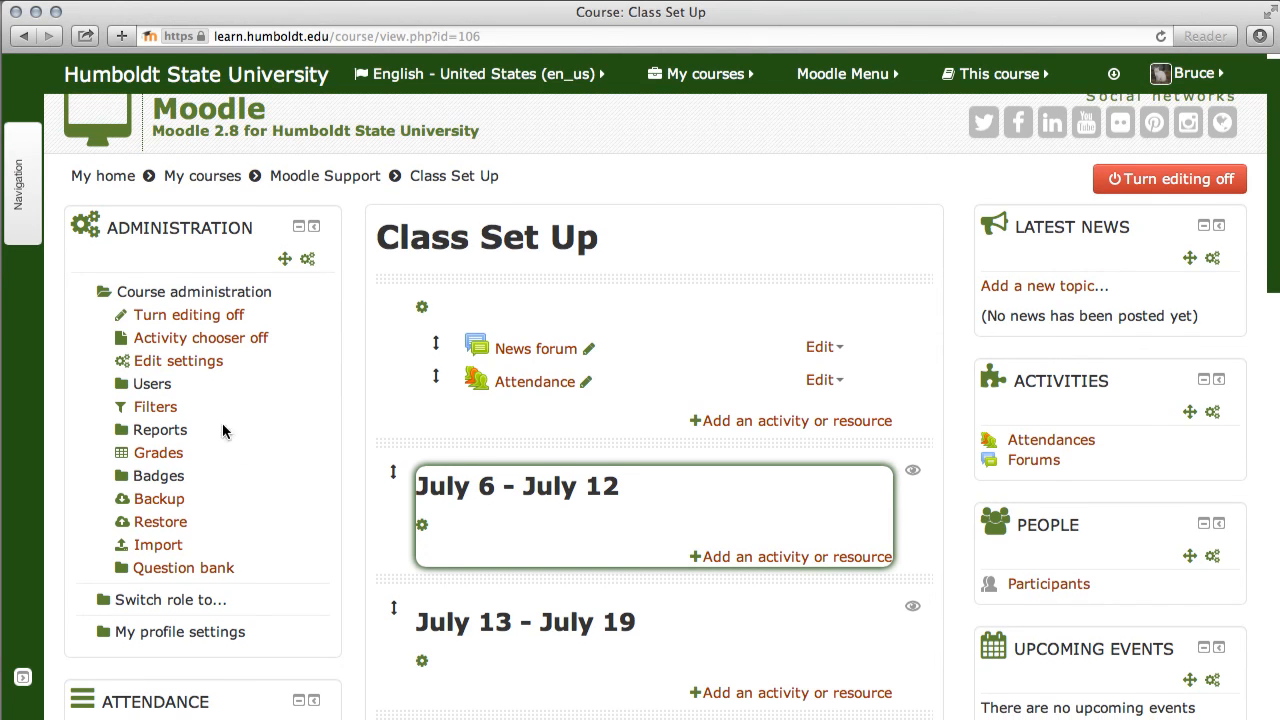
click(152, 384)
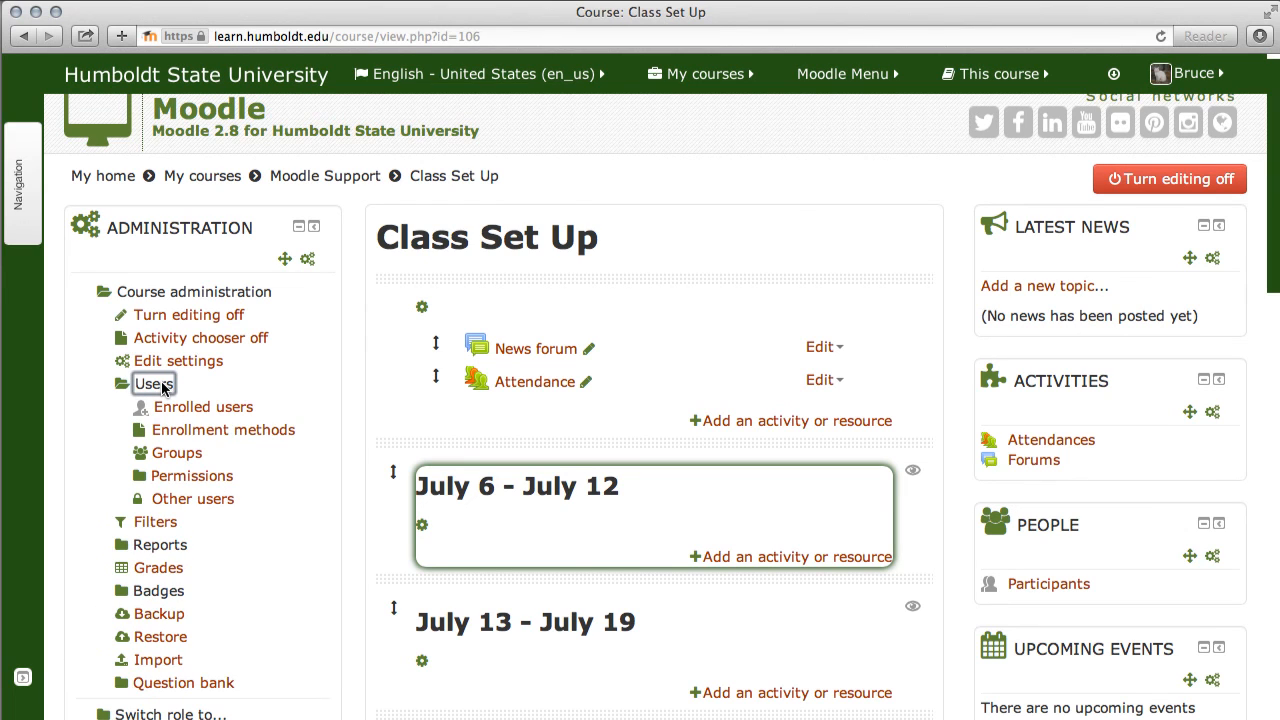